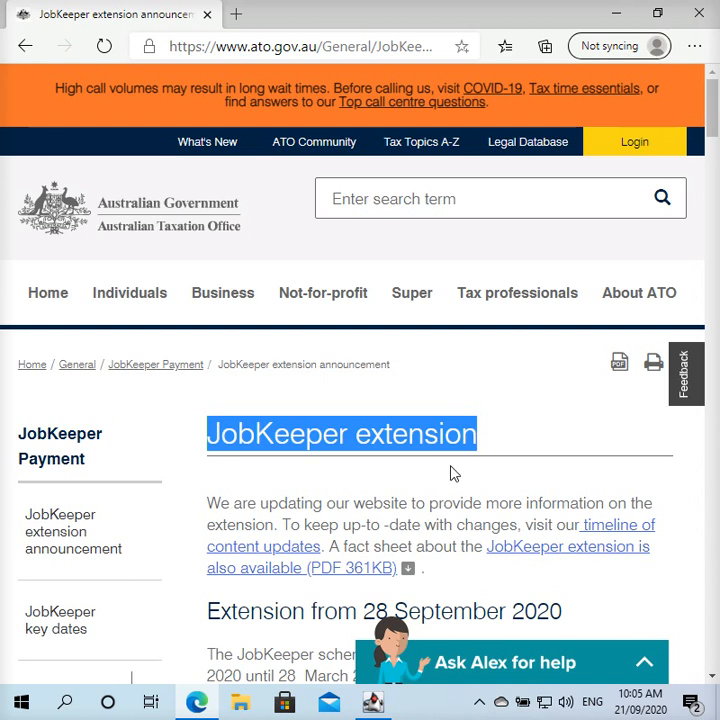
- Read the JobKeeper extension 1 section, highlighting its period dates, comparison quarters and the original decline in turnover condition
click(450, 473)
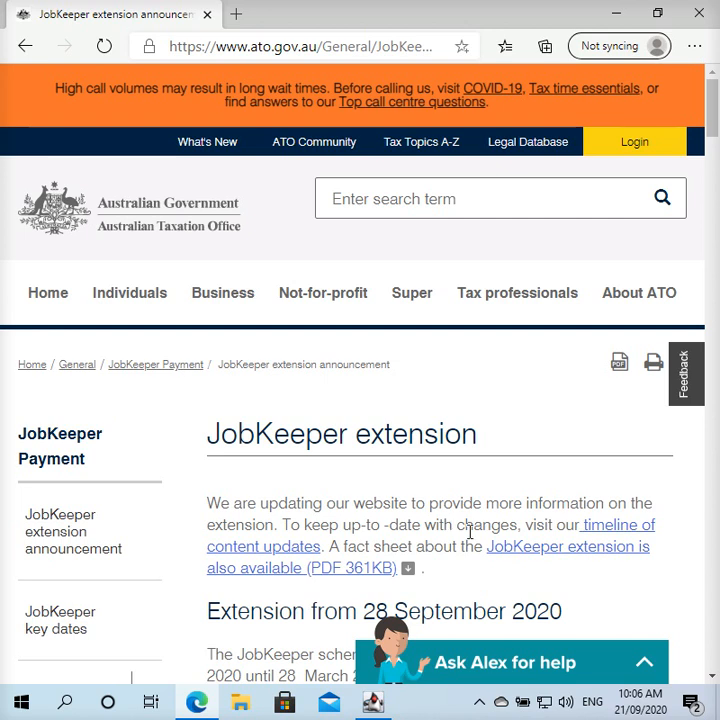
scroll(450, 524, down, 2)
scroll(467, 532, down, 2)
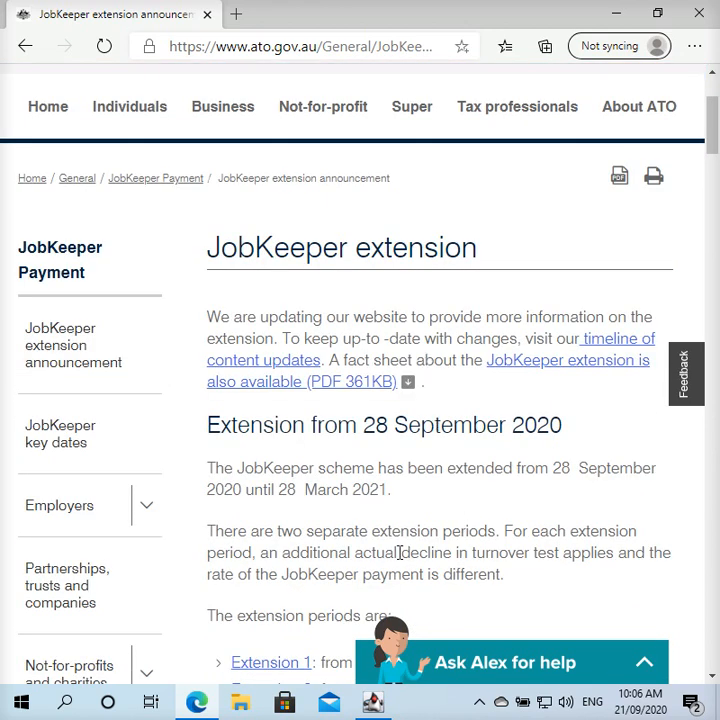
scroll(427, 364, down, 10)
scroll(397, 558, down, 12)
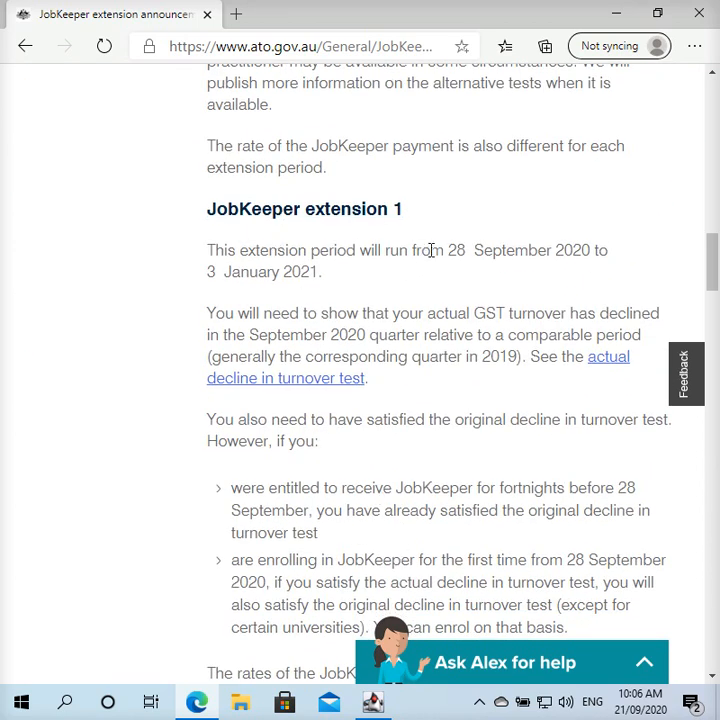
drag(446, 250, 461, 273)
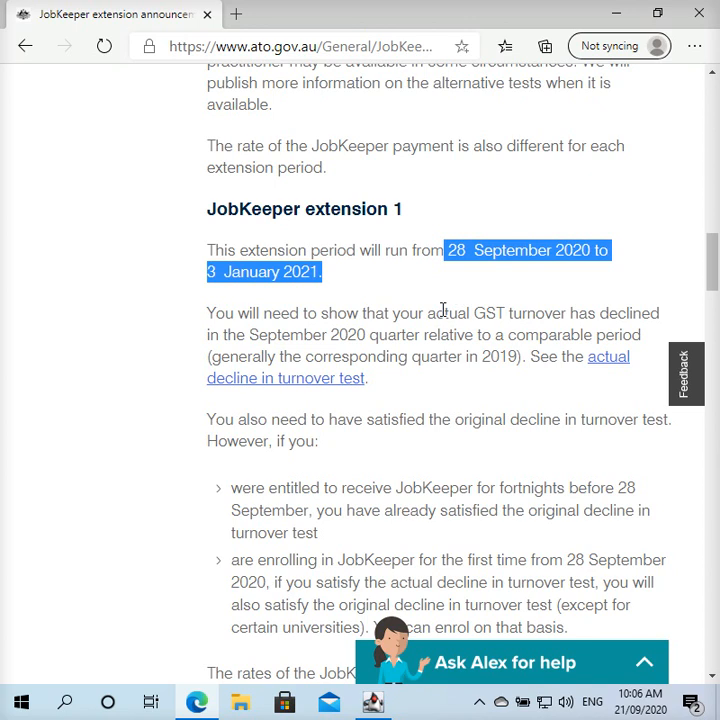
double_click(305, 341)
drag(305, 341, 348, 358)
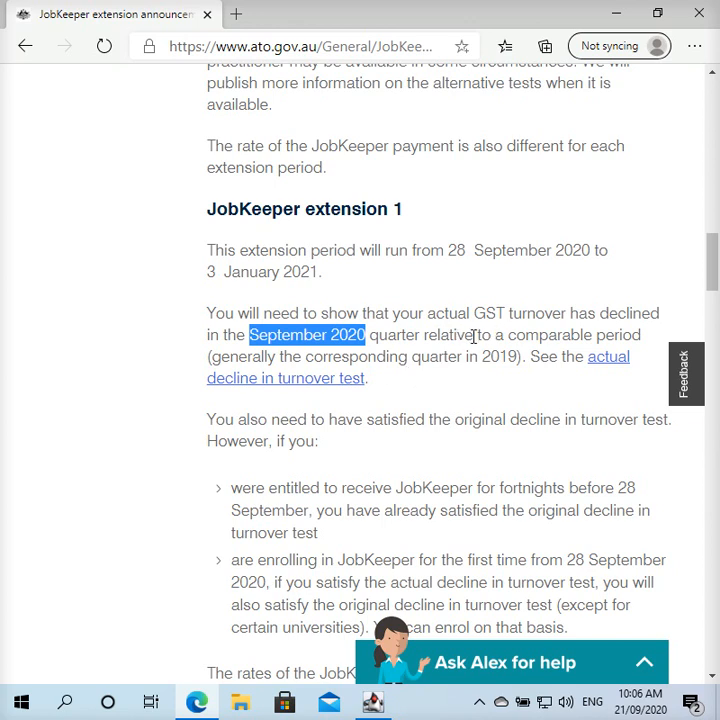
drag(210, 357, 495, 357)
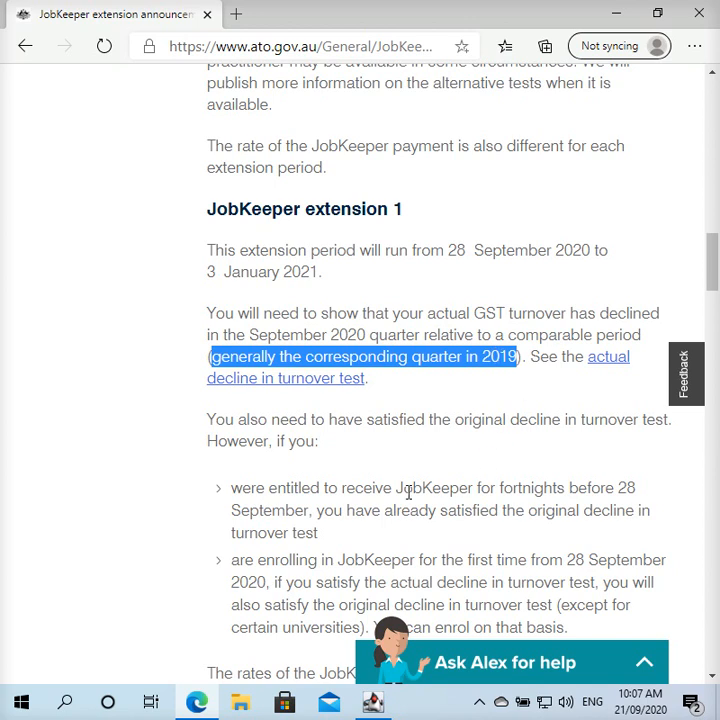
drag(328, 533, 317, 510)
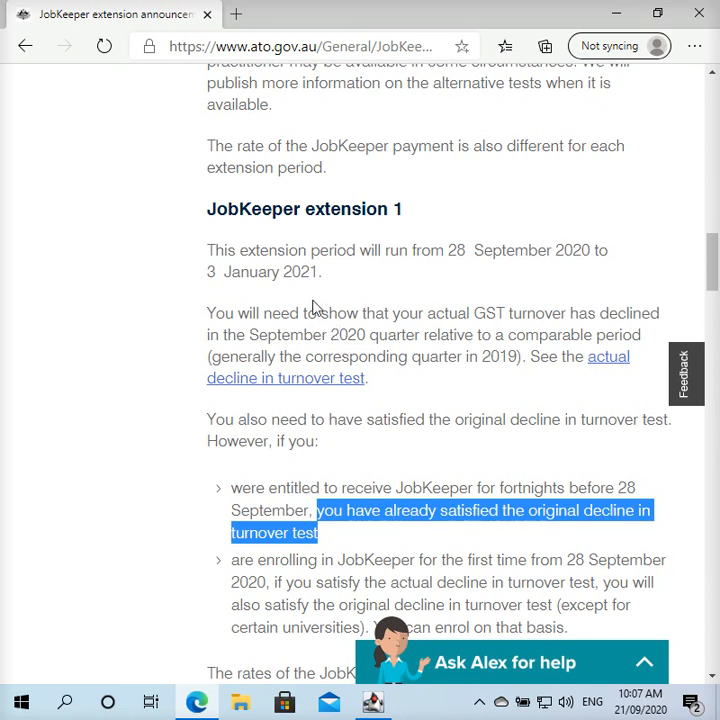
- Read the JobKeeper extension 2 section, highlighting its period dates, the turnover quarter and the comparable 2019 period
scroll(390, 478, down, 1)
scroll(390, 478, down, 5)
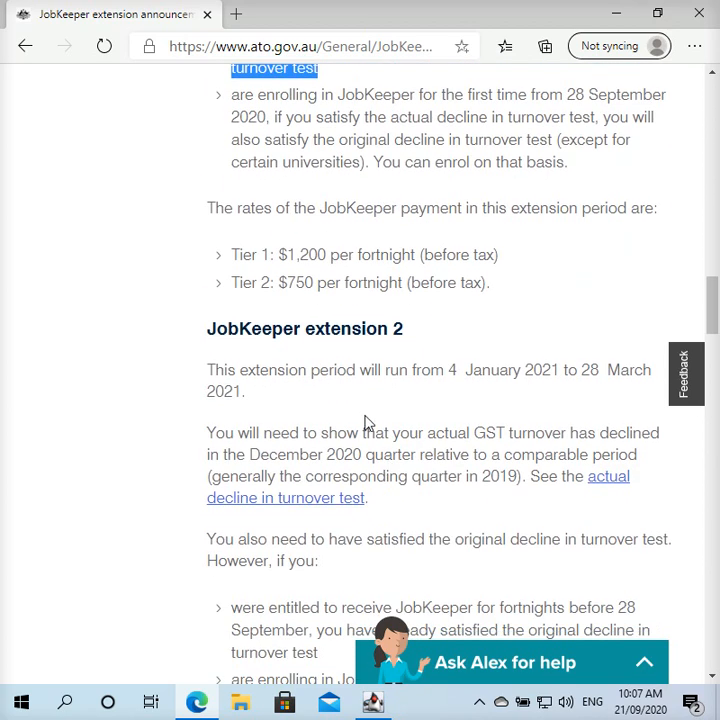
drag(444, 370, 460, 393)
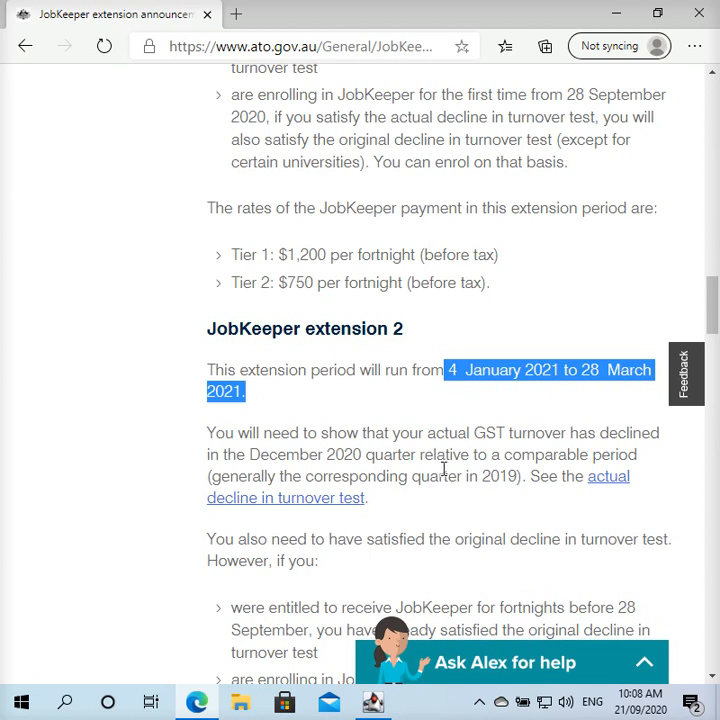
drag(249, 454, 361, 454)
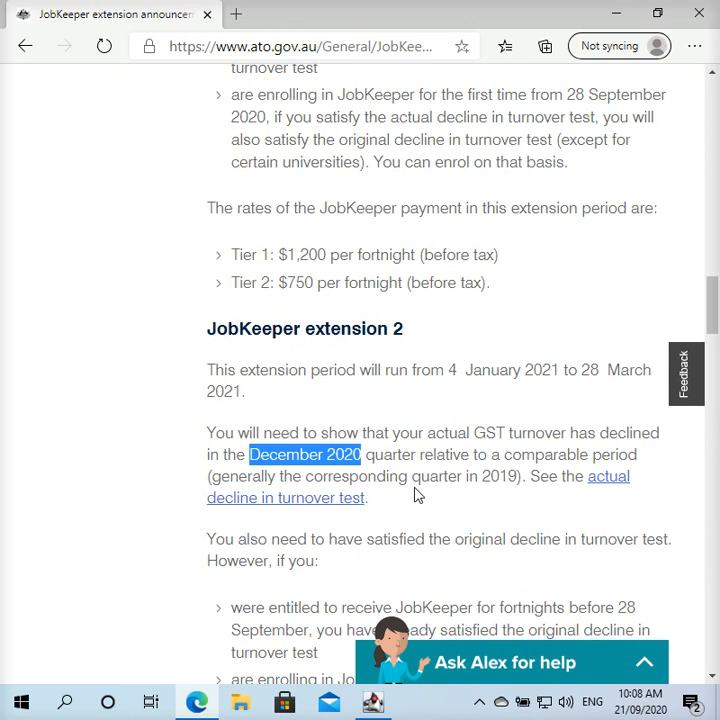
click(263, 479)
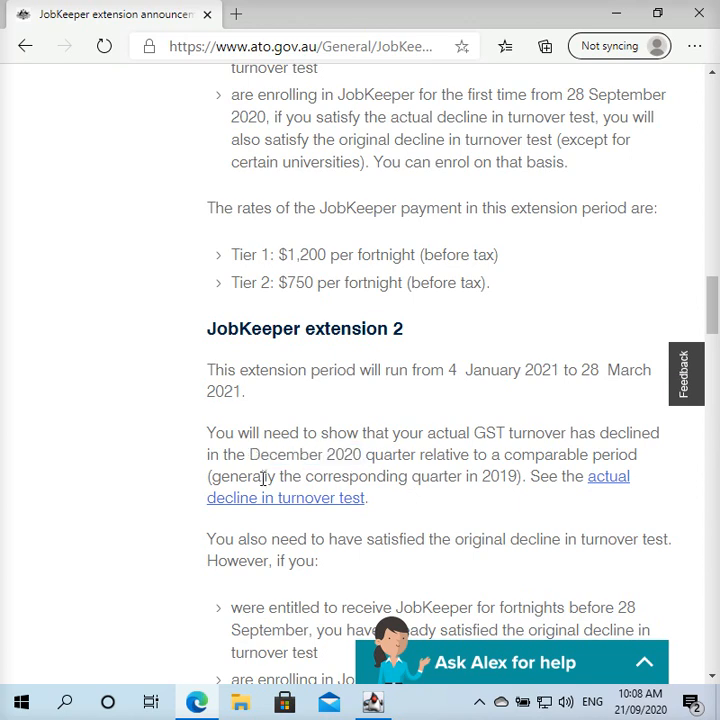
drag(263, 479, 505, 477)
double_click(503, 476)
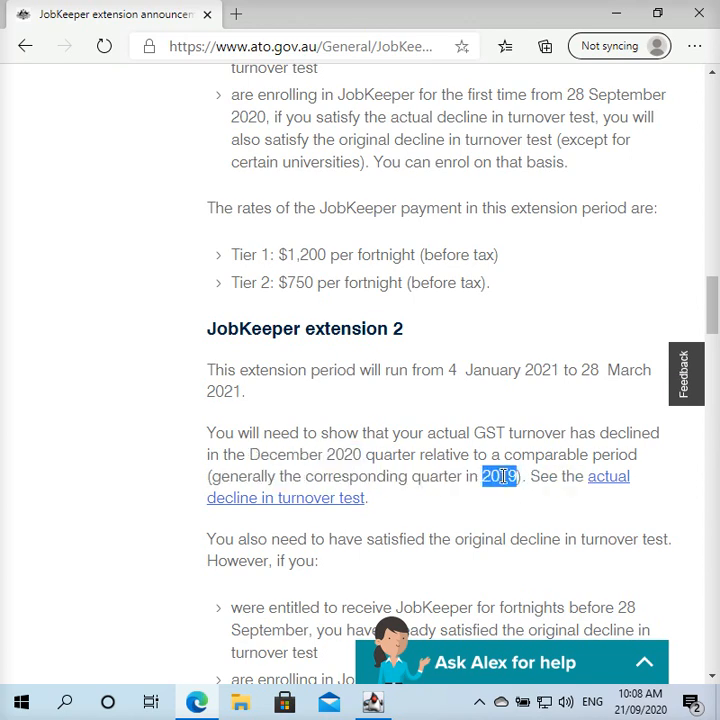
double_click(242, 476)
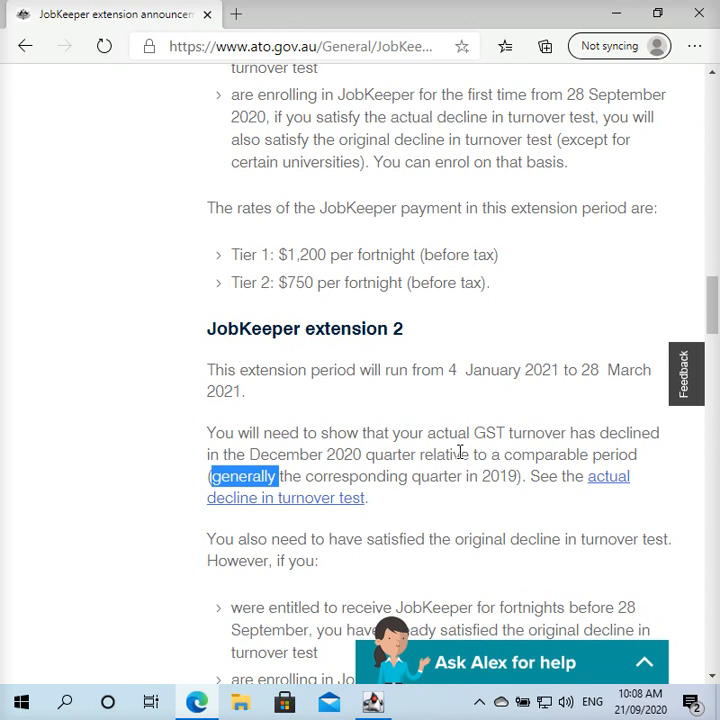
- Return to the JobKeeper extension 1 section to review its period and turnover requirements
scroll(459, 452, up, 4)
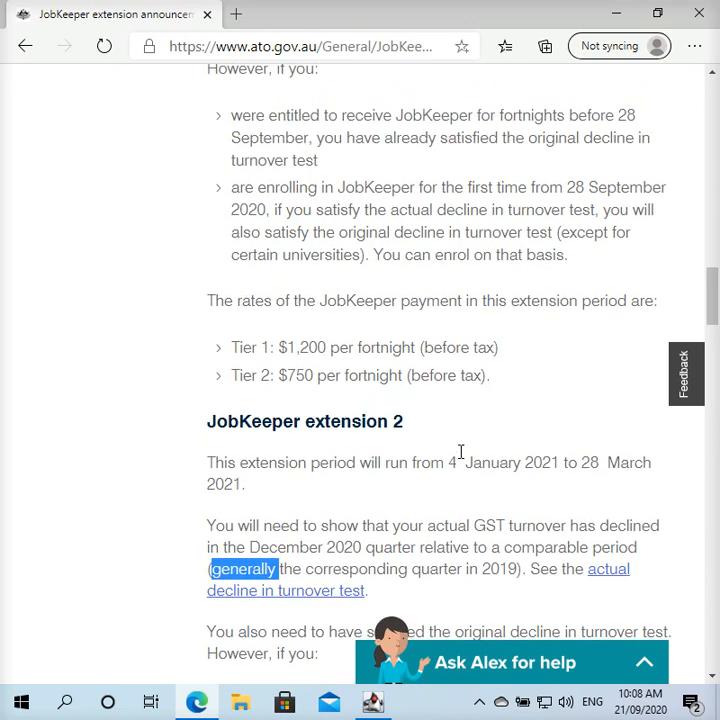
scroll(462, 459, up, 2)
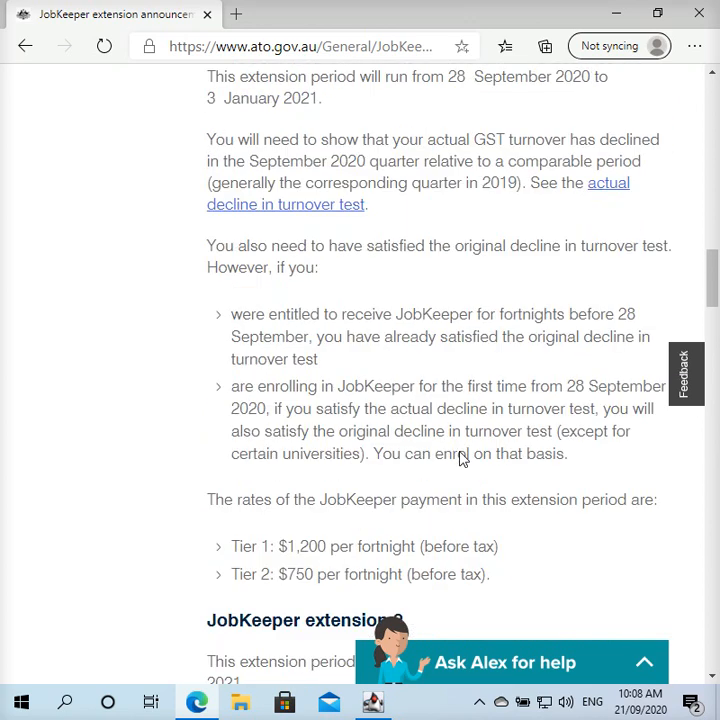
scroll(462, 459, up, 9)
scroll(463, 459, down, 2)
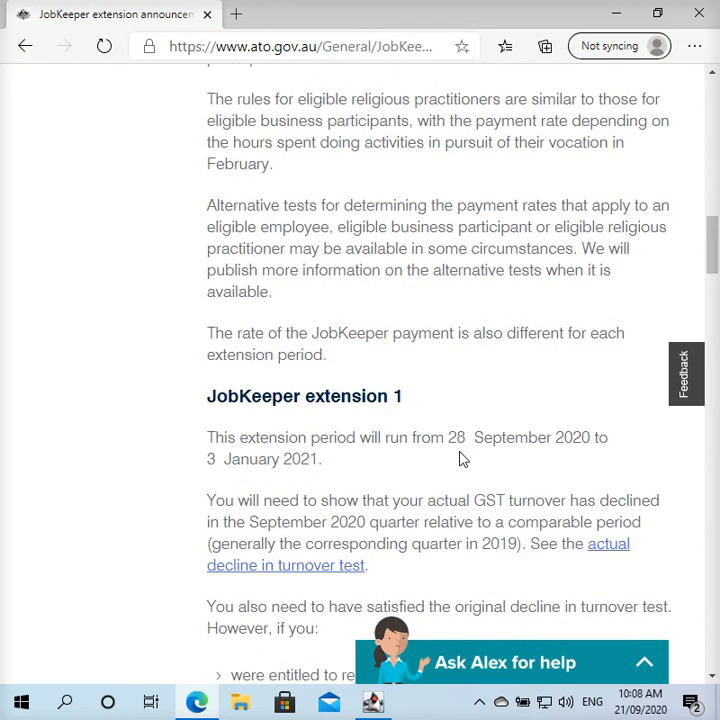
scroll(462, 459, down, 4)
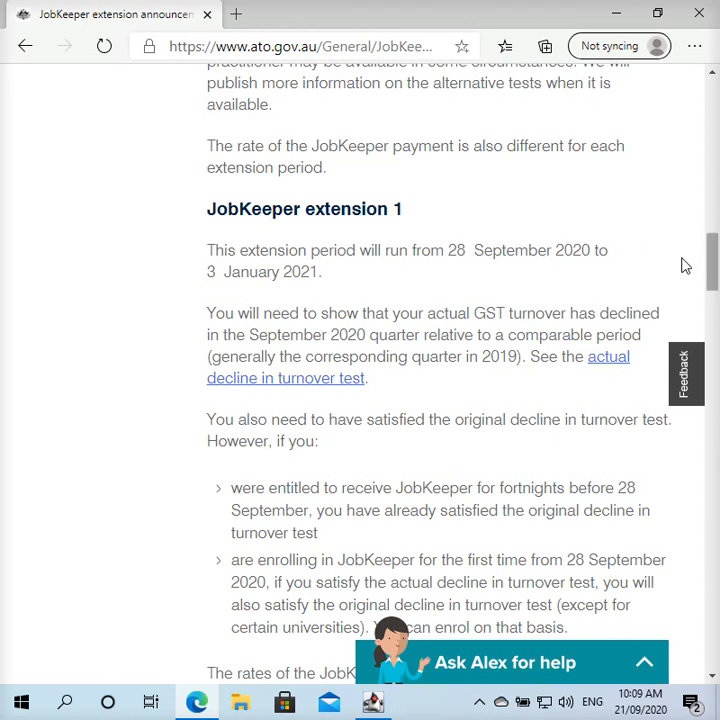
- Examine the Tier 1 column of the payment rates table, highlighting the conditions for eligible employees and business participants
scroll(645, 264, up, 10)
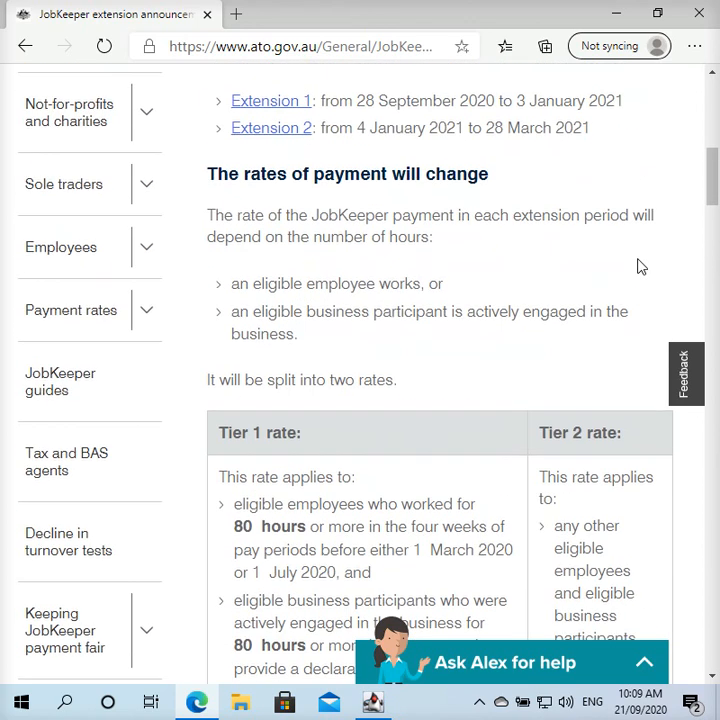
scroll(640, 266, up, 1)
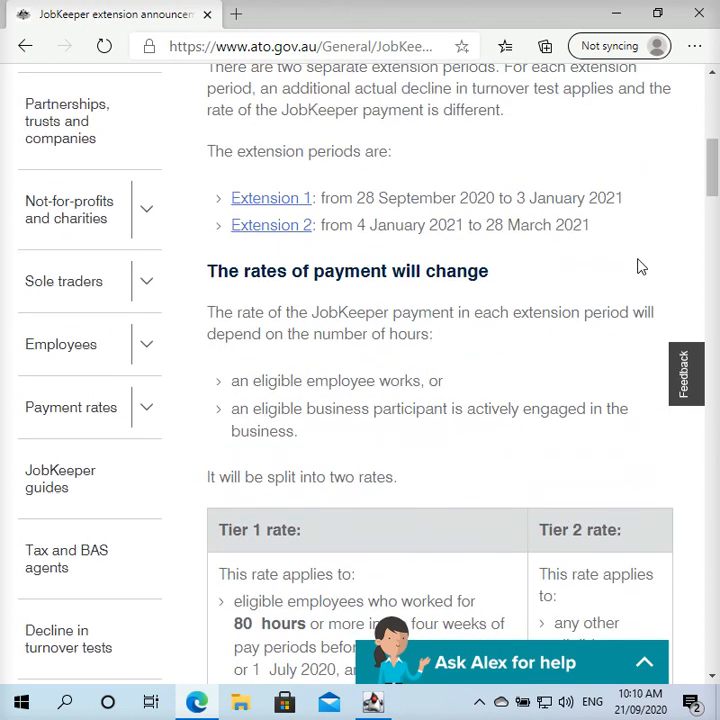
scroll(641, 268, down, 1)
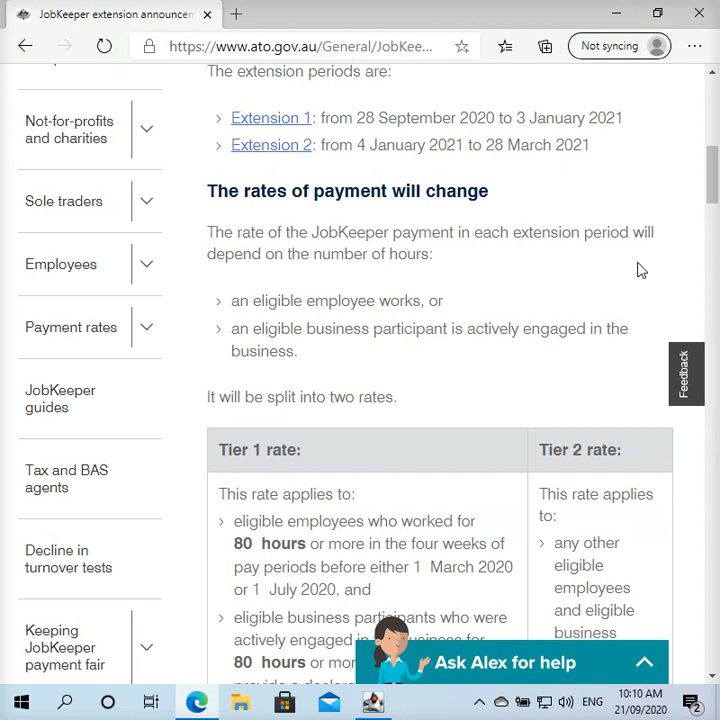
scroll(641, 270, down, 2)
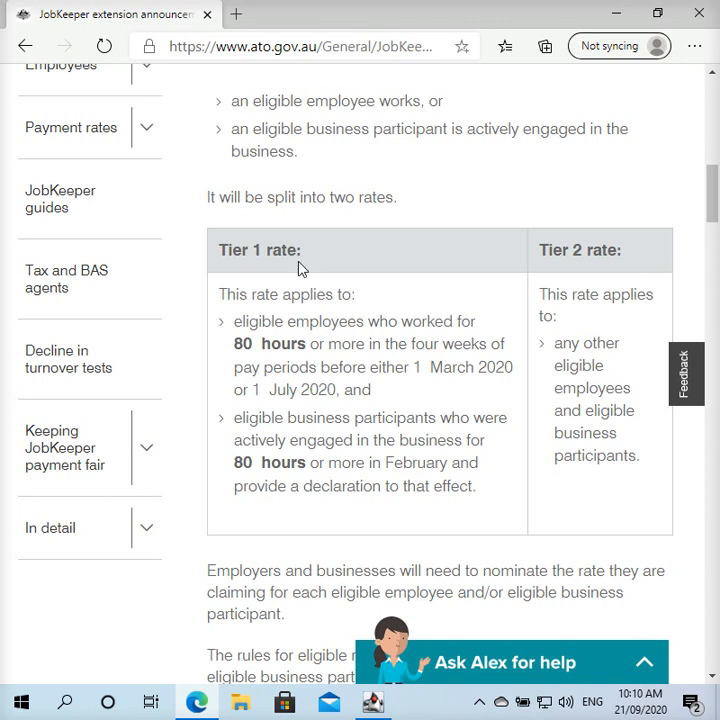
drag(221, 254, 296, 268)
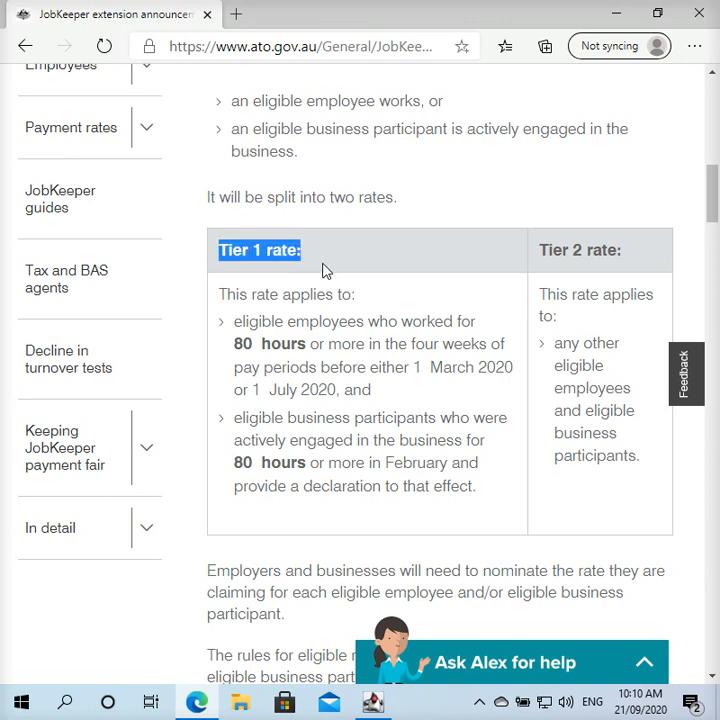
click(264, 321)
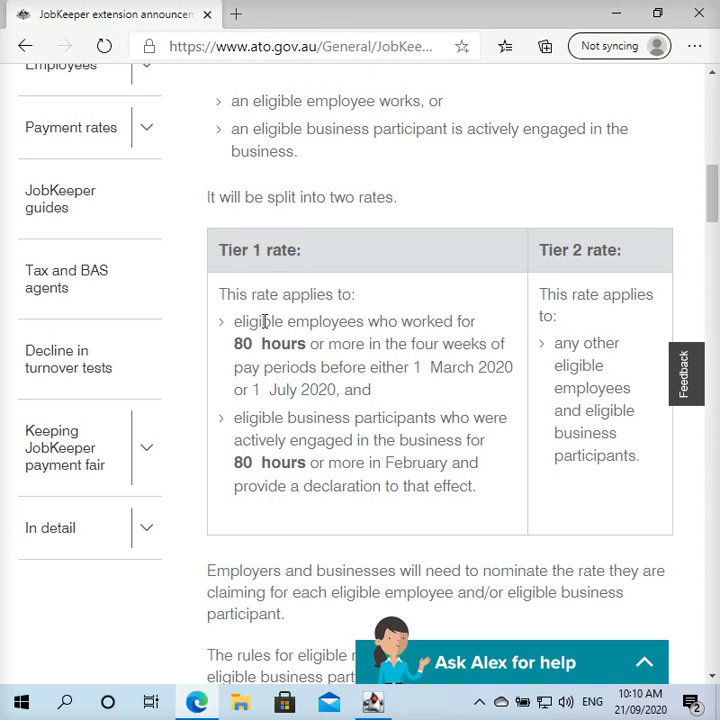
drag(264, 321, 410, 367)
click(392, 401)
drag(426, 344, 316, 388)
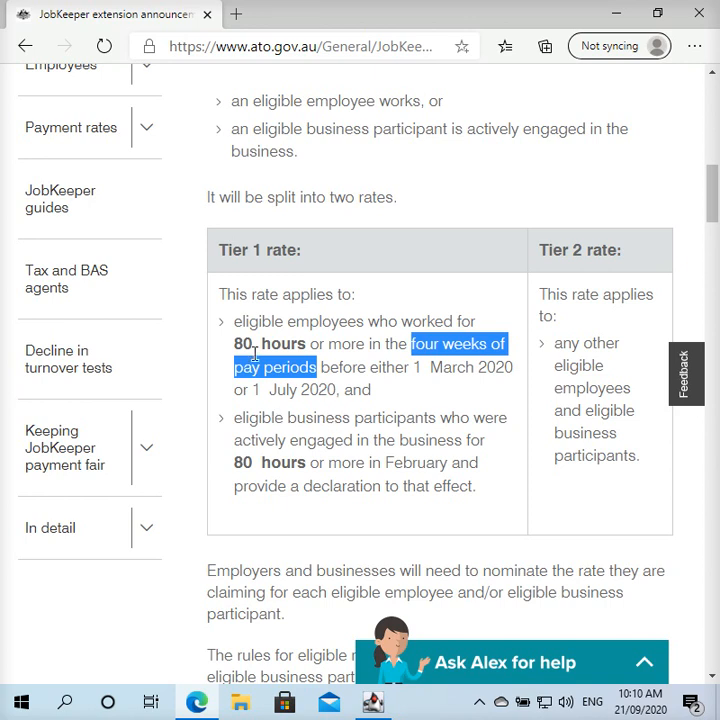
drag(235, 418, 480, 490)
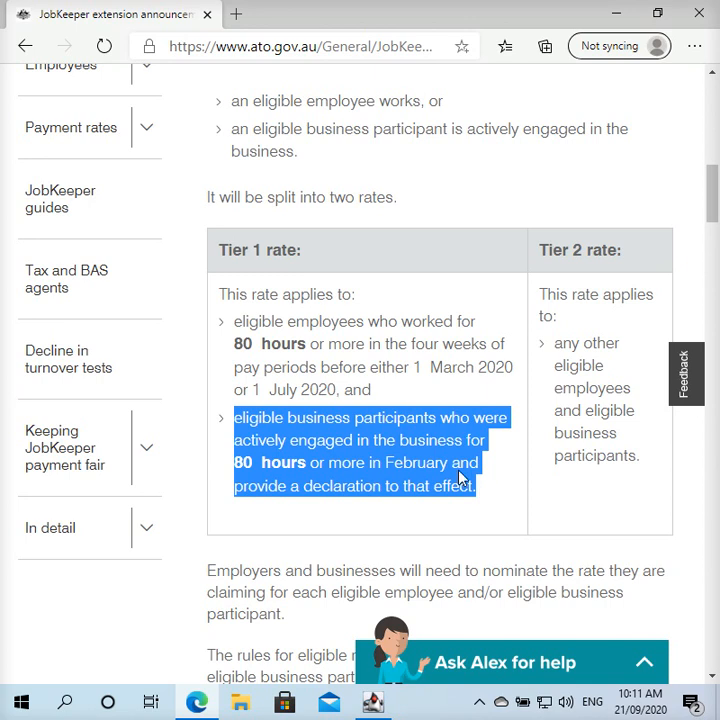
drag(389, 398, 224, 334)
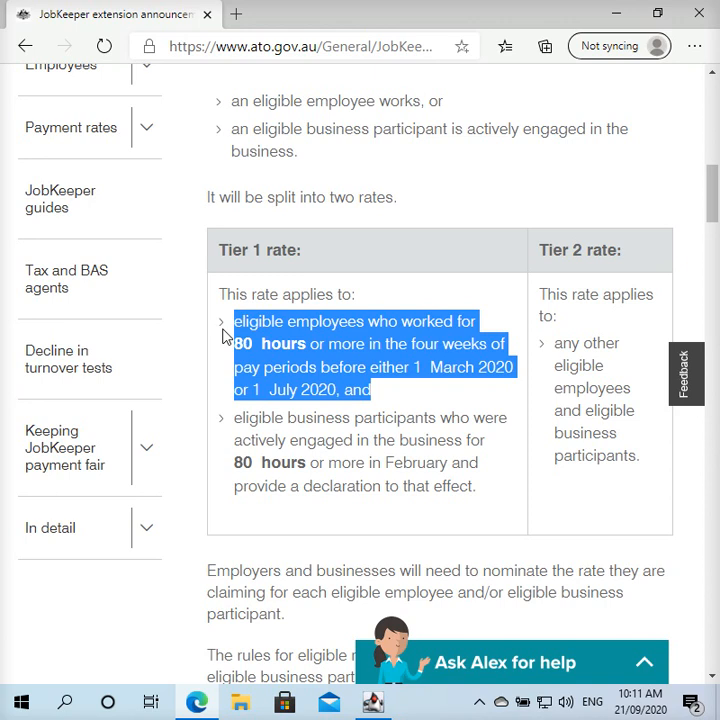
- Highlight the Tier 2 rate conditions in the payment rates table and compare them with the Tier 1 conditions
click(652, 469)
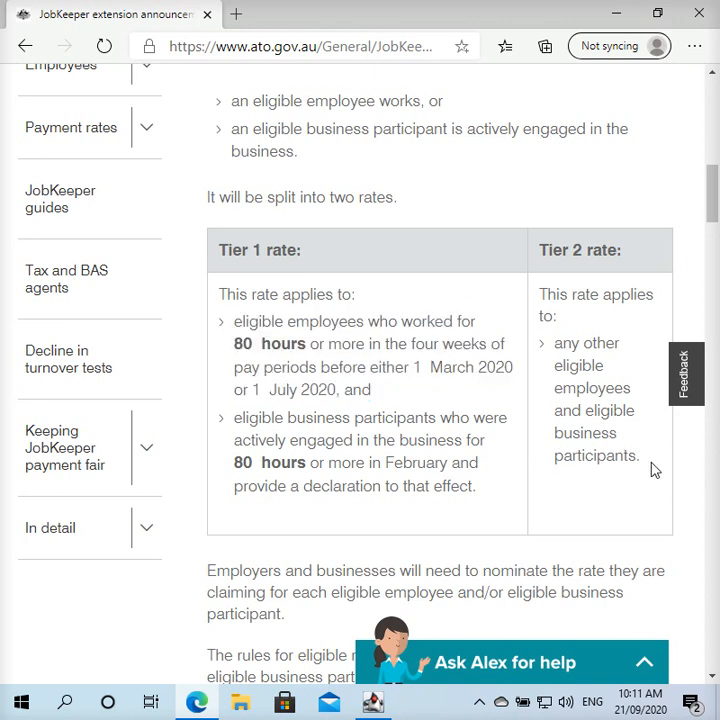
drag(652, 469, 600, 337)
click(603, 327)
drag(409, 389, 413, 335)
click(413, 337)
- Switch to FAS 3 Desktop, open the tax code list and review the existing Job keeper from fortnight 01 and Job keeper top up codes
click(373, 703)
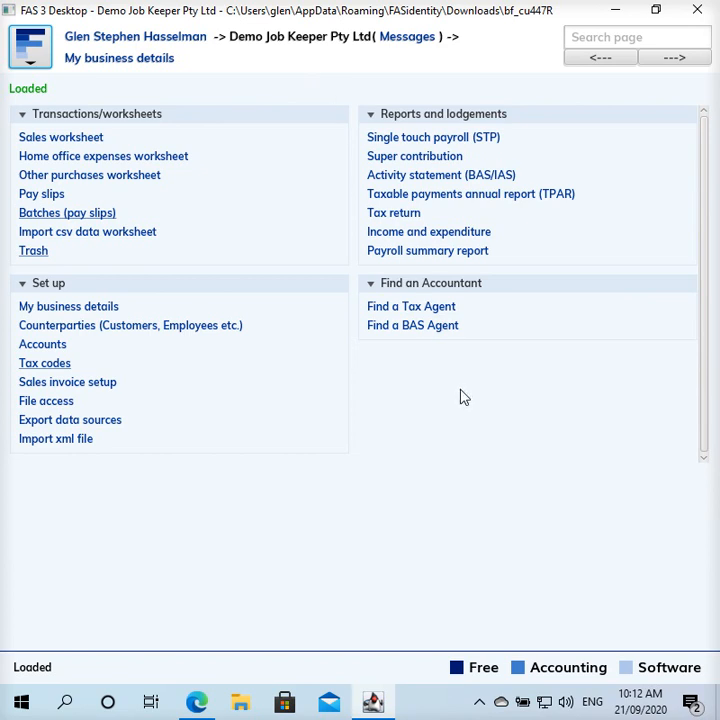
click(59, 366)
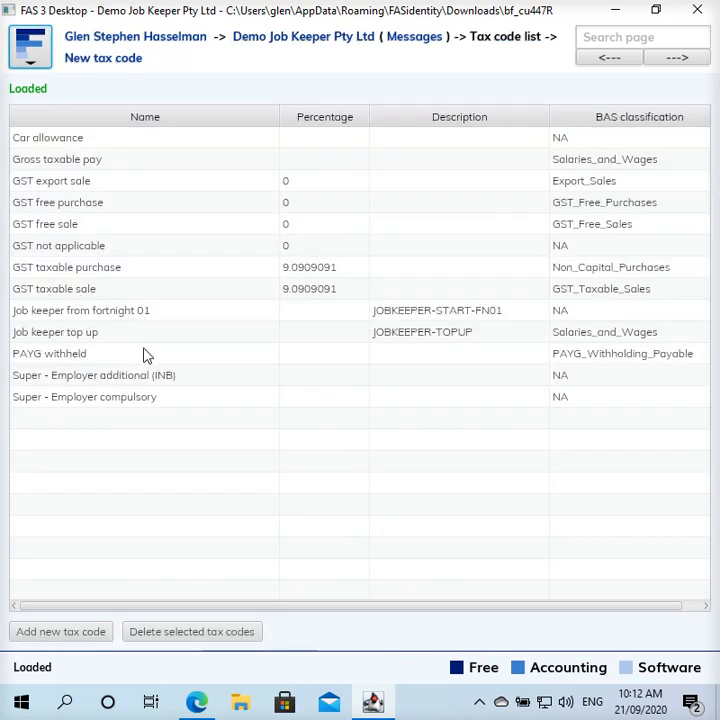
click(141, 311)
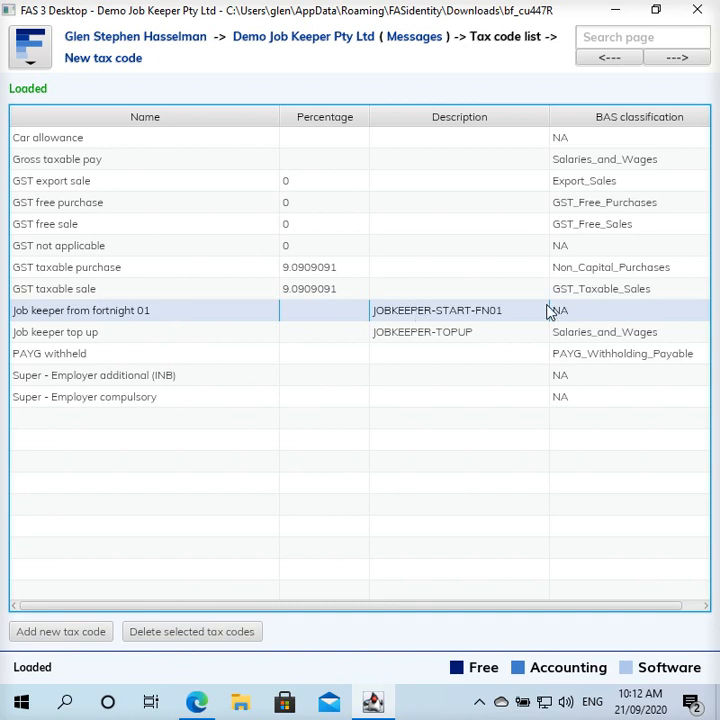
click(158, 337)
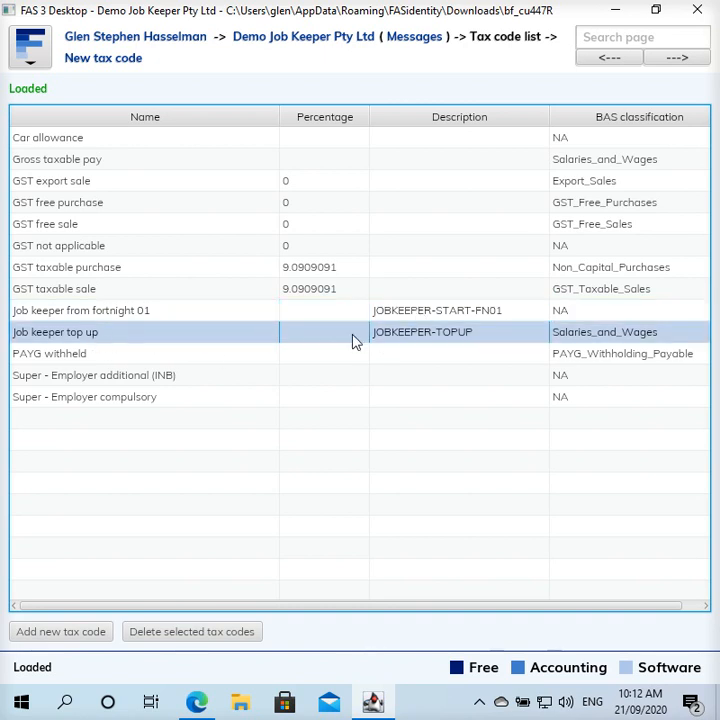
click(489, 314)
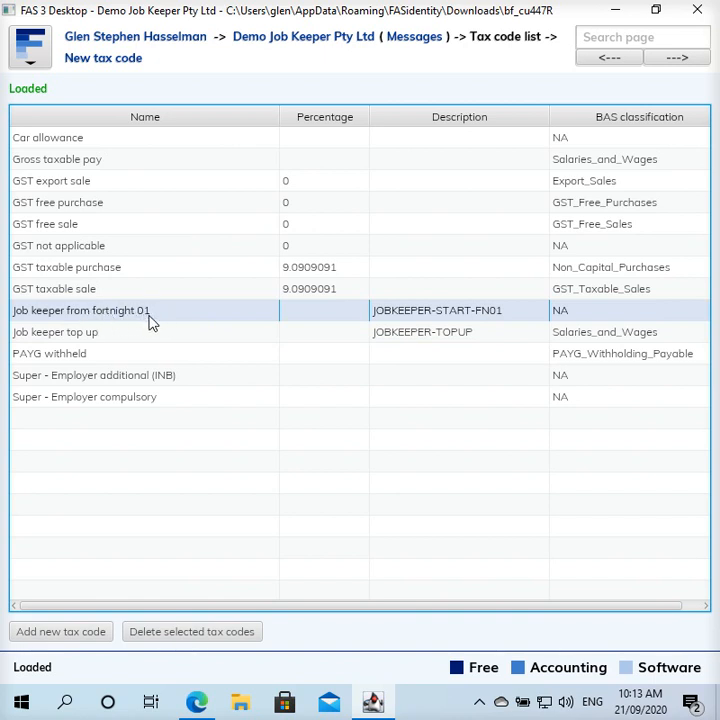
- Start a new tax code named Job Keeper Tier 1 with description JK-TIER1, active set to True and classification reference Liability
click(102, 60)
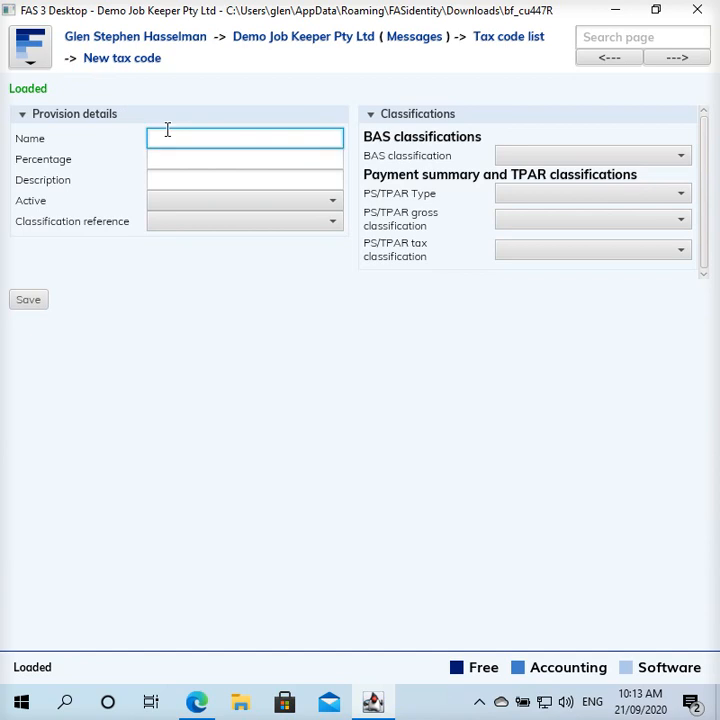
text(Job Keeper Tier 1)
click(196, 181)
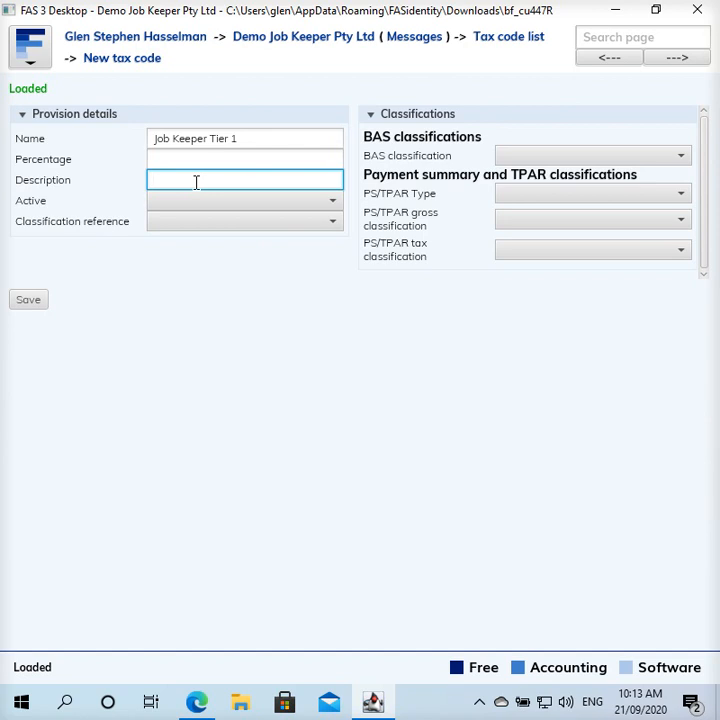
text(JK-TIER 1)
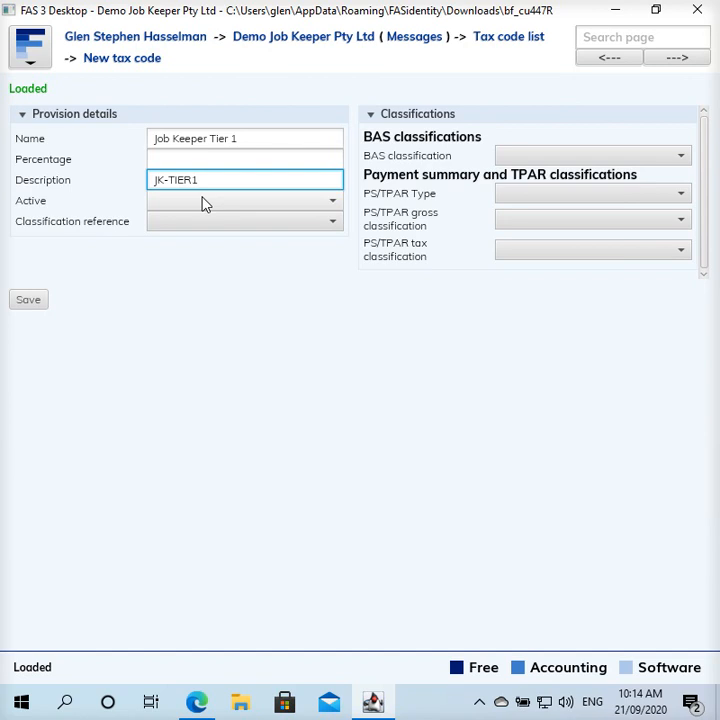
click(203, 204)
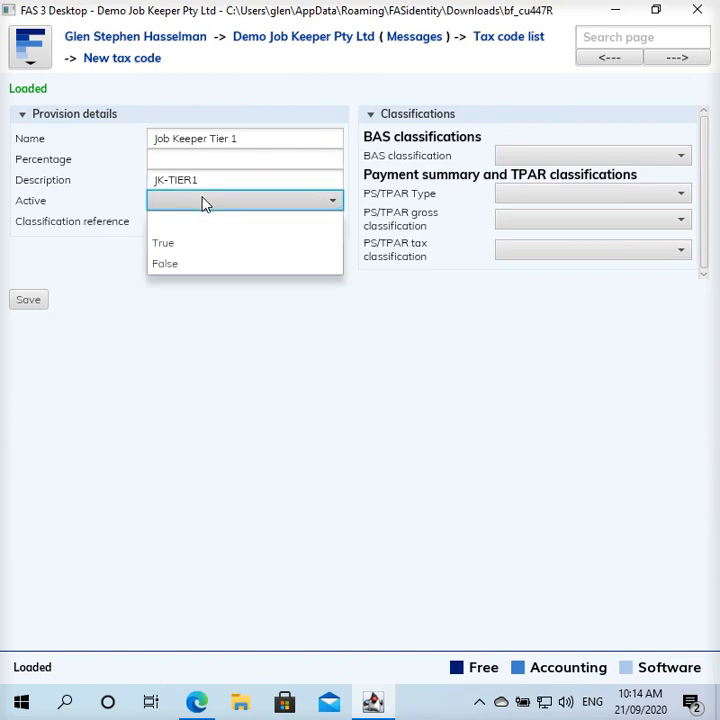
click(185, 242)
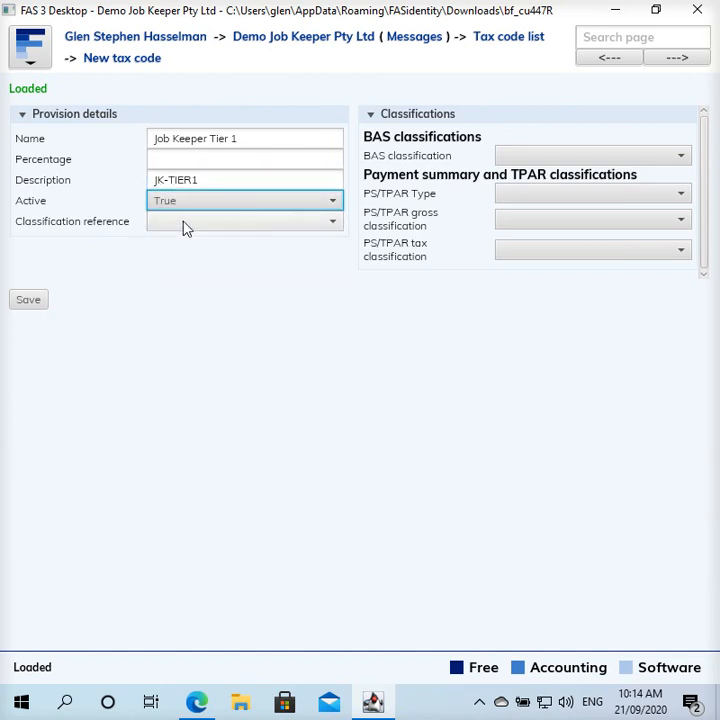
click(185, 228)
click(193, 285)
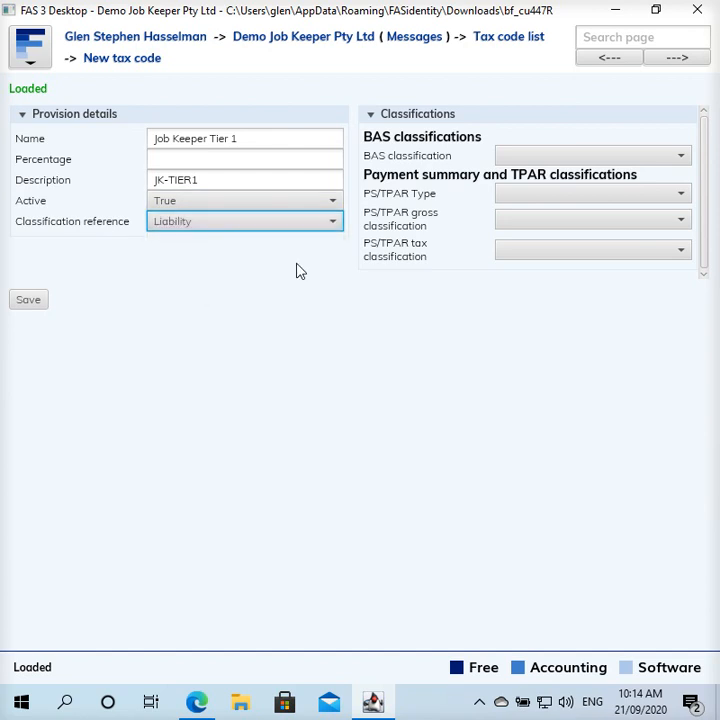
- Set BAS and PS/TPAR tax classifications to Not applicable, PS/TPAR type to Individual_Non_Business, gross classification to Individual_Non_Business_Employment_Allowances_Other, and save the tax code
click(535, 158)
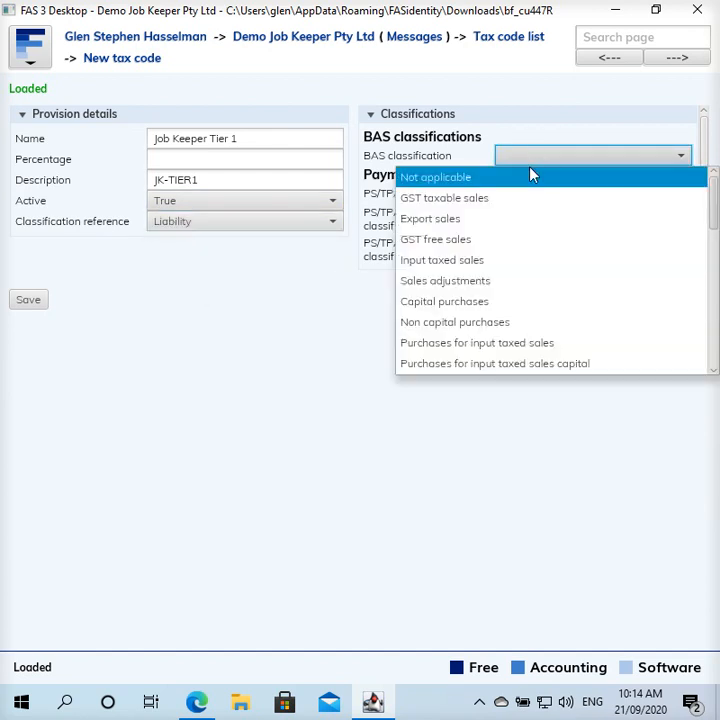
click(531, 175)
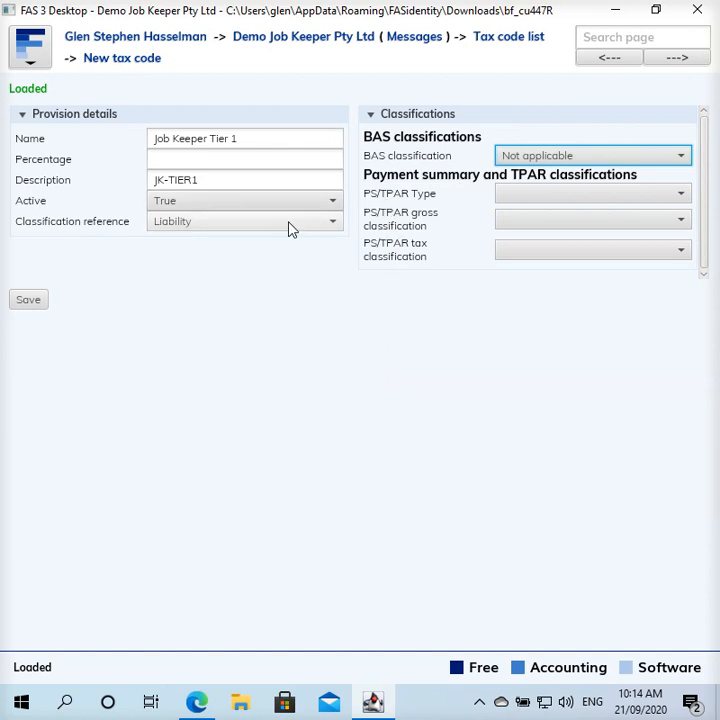
click(502, 194)
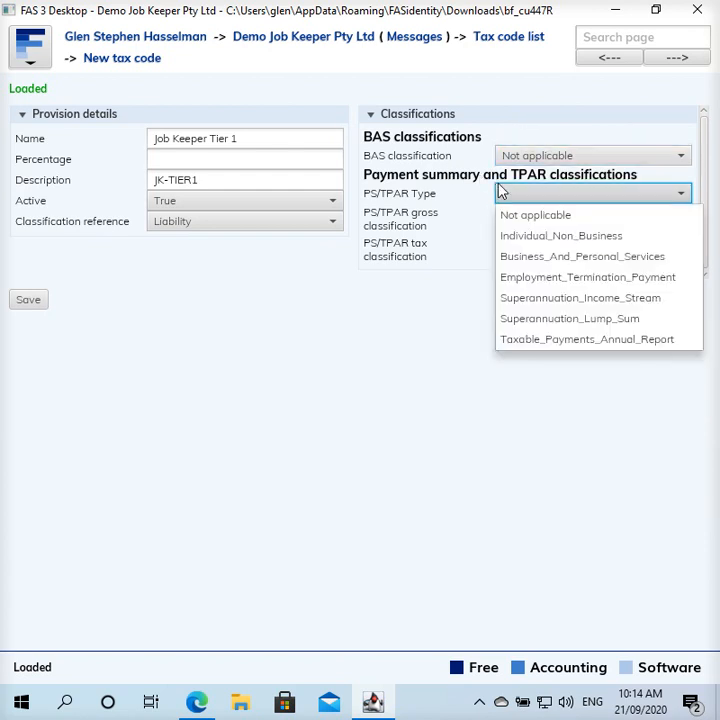
click(652, 238)
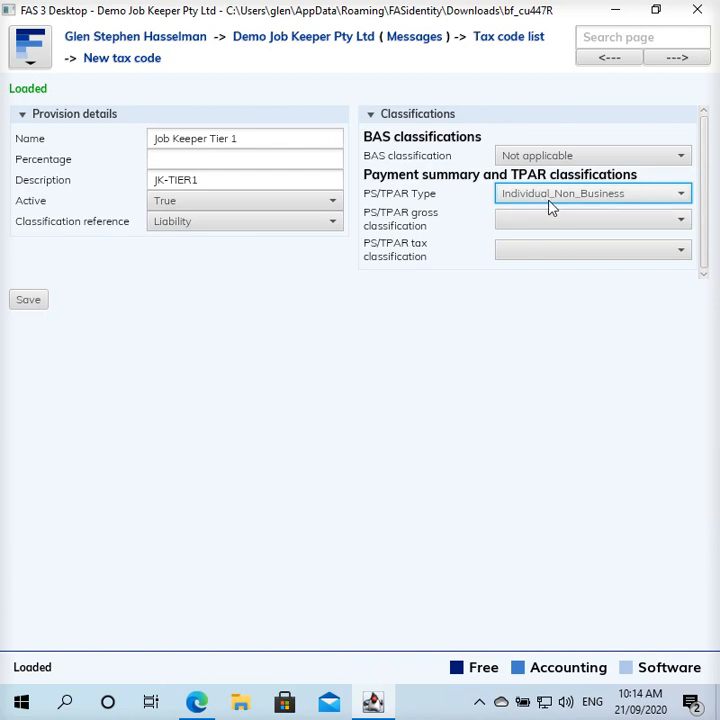
click(536, 228)
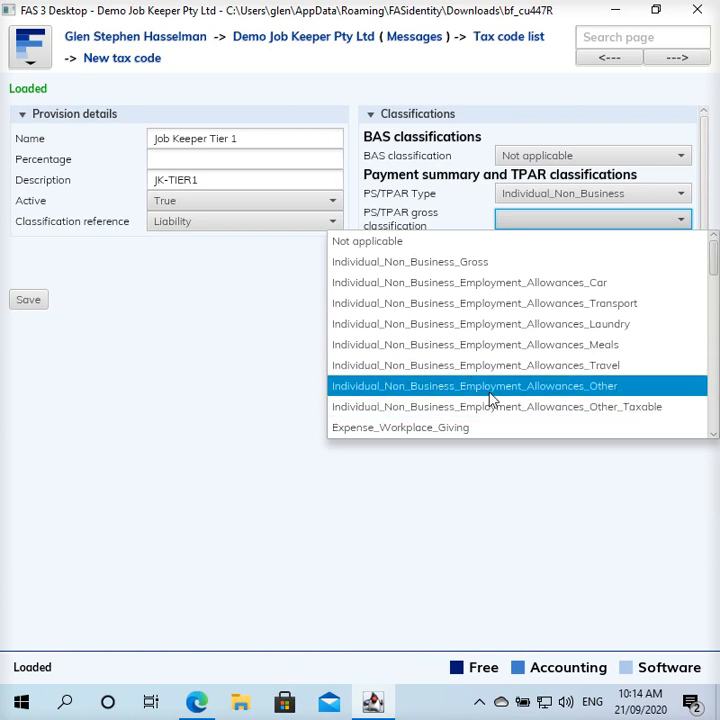
click(632, 392)
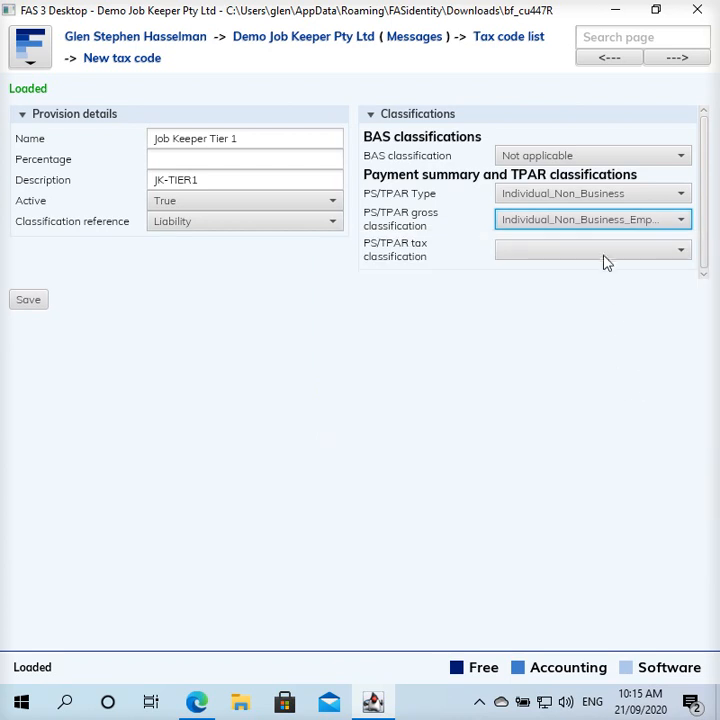
click(603, 254)
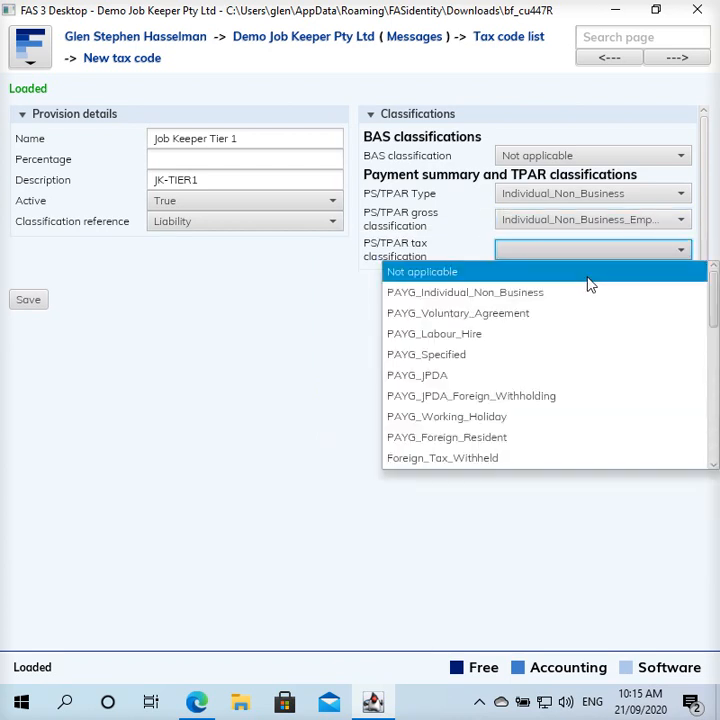
click(589, 277)
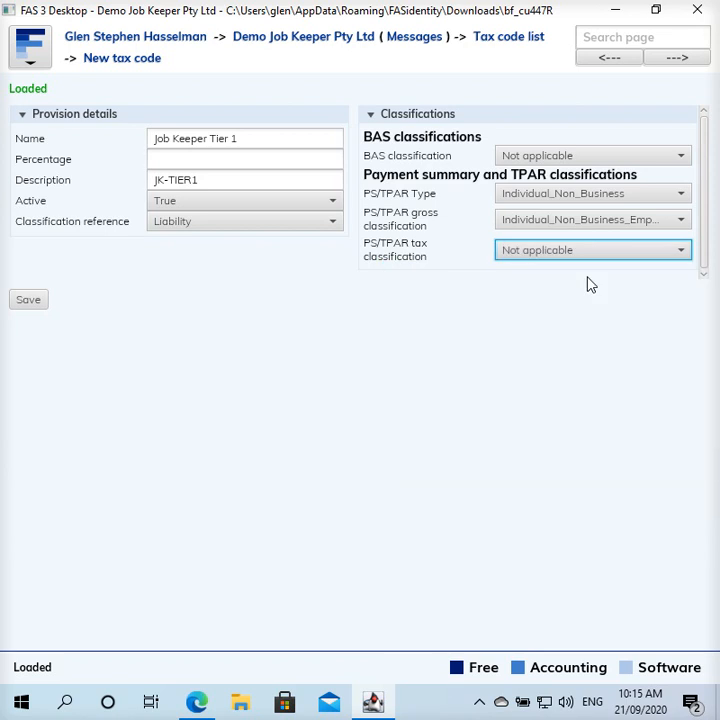
click(43, 303)
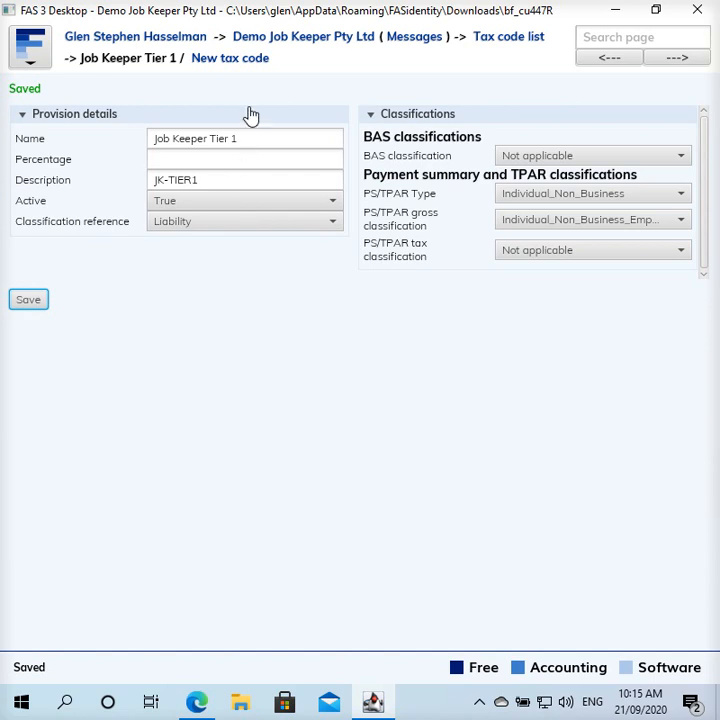
- Open the Job keeper tier 1 account from the account list, assign Job Keeper Tier 1 as its default tax code and save it
click(340, 46)
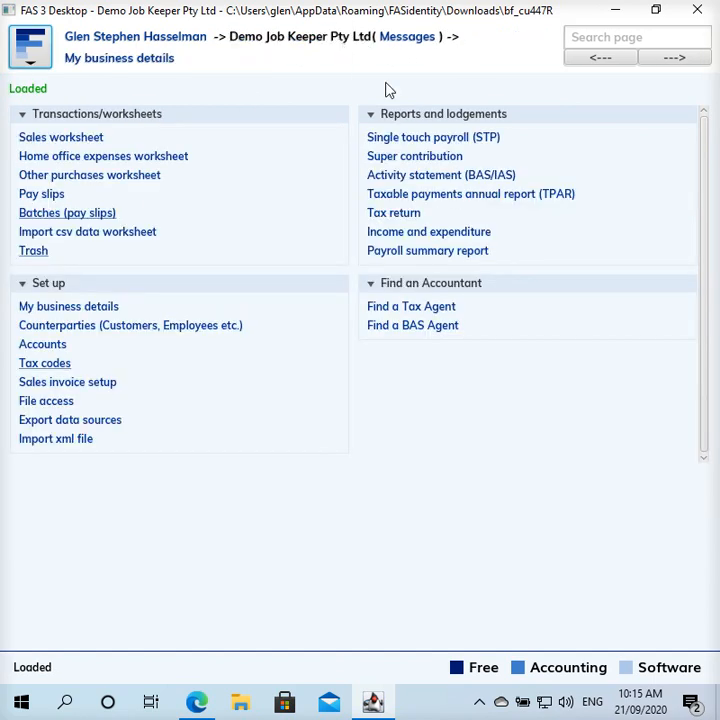
click(47, 344)
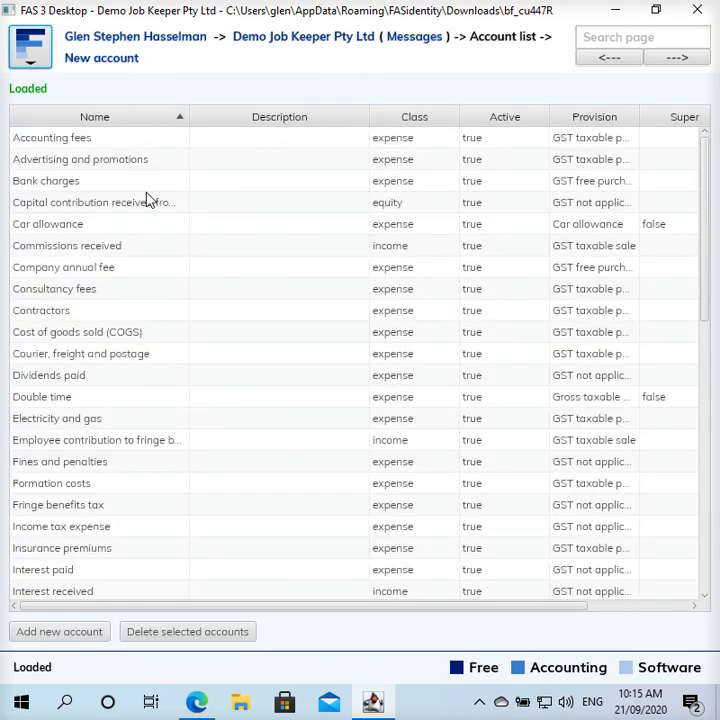
drag(705, 232, 673, 305)
click(107, 561)
double_click(107, 561)
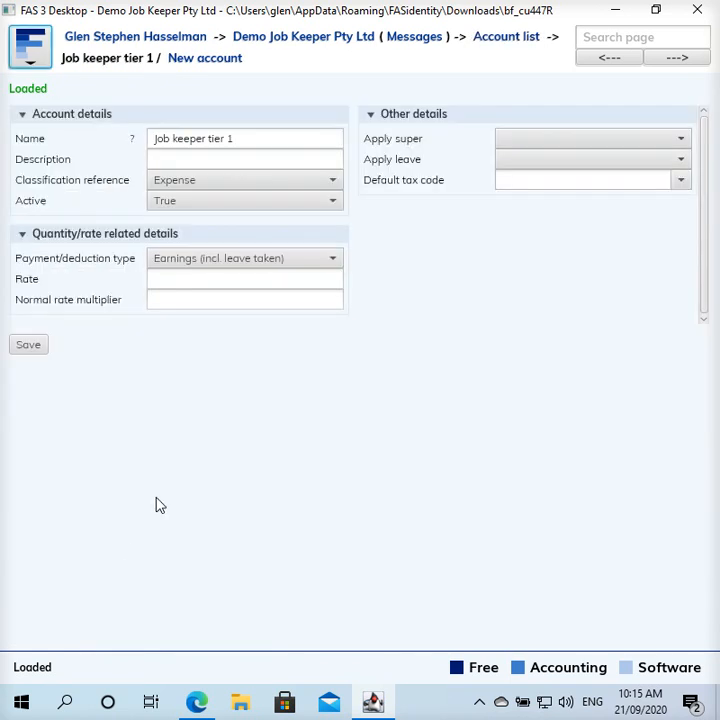
click(251, 138)
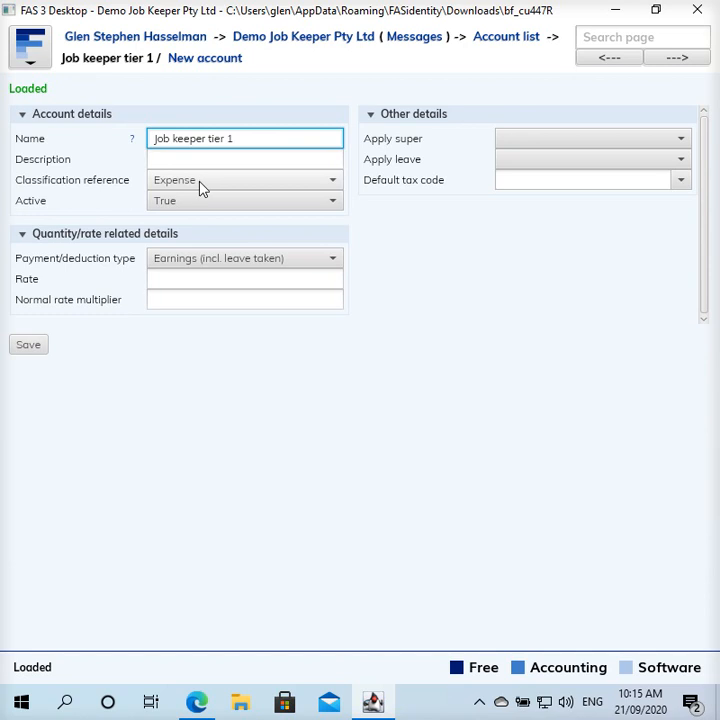
click(533, 181)
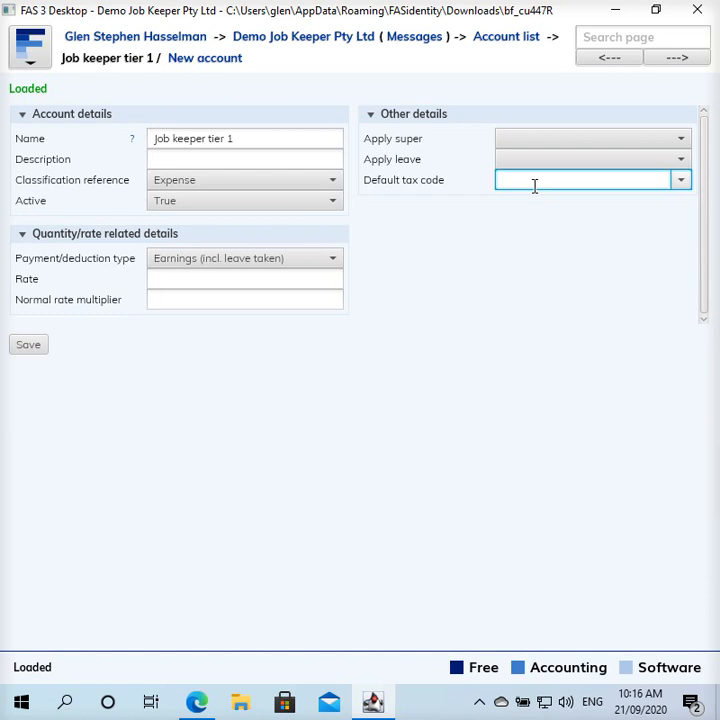
text(Job)
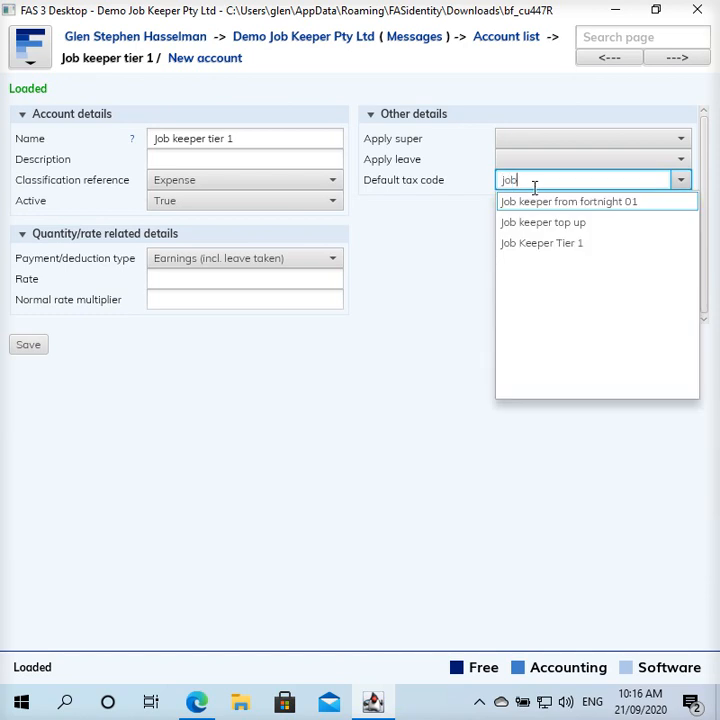
click(597, 254)
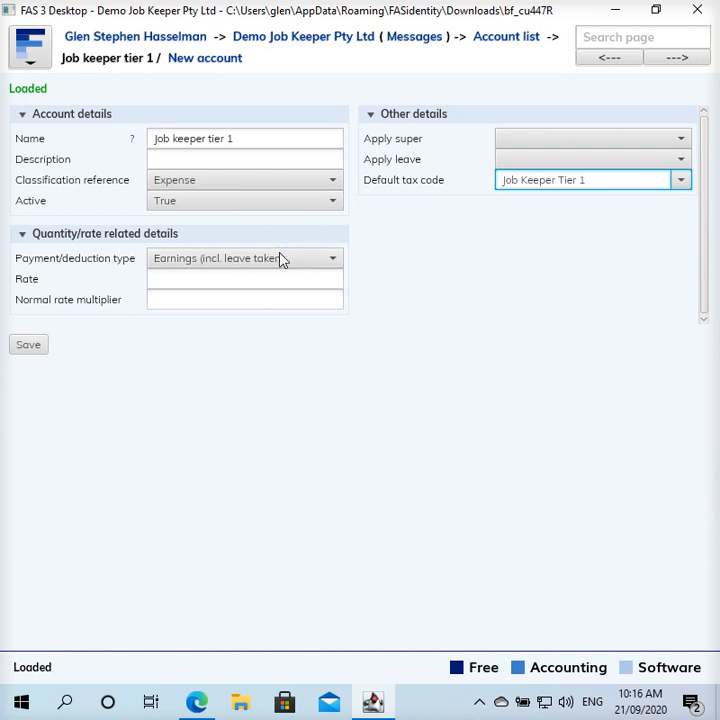
click(29, 345)
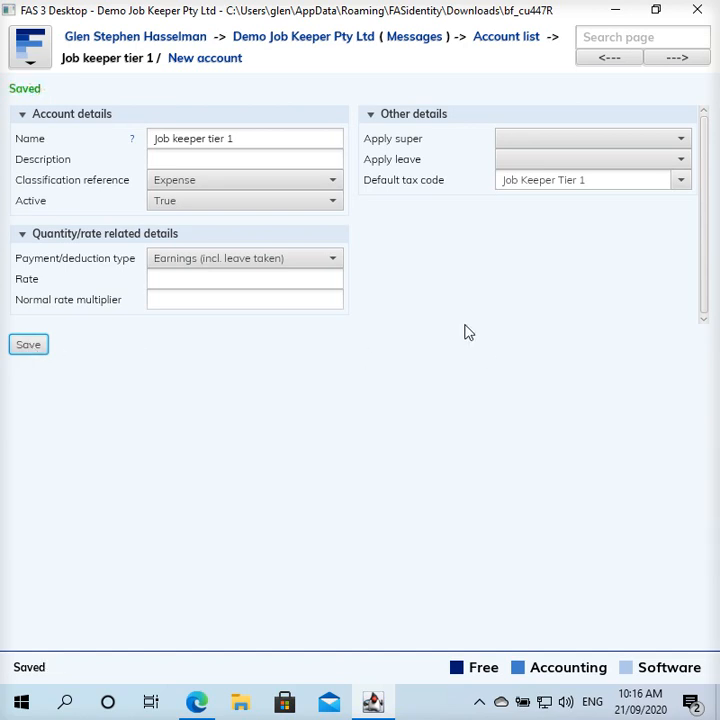
- Open the pay slip batch list and review the payment dates and periods of the existing weekly batches
click(344, 40)
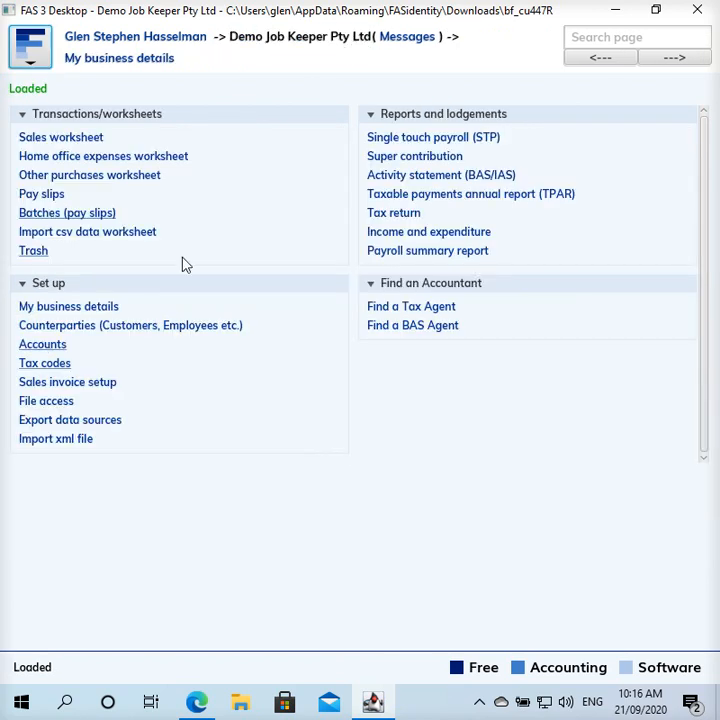
click(90, 214)
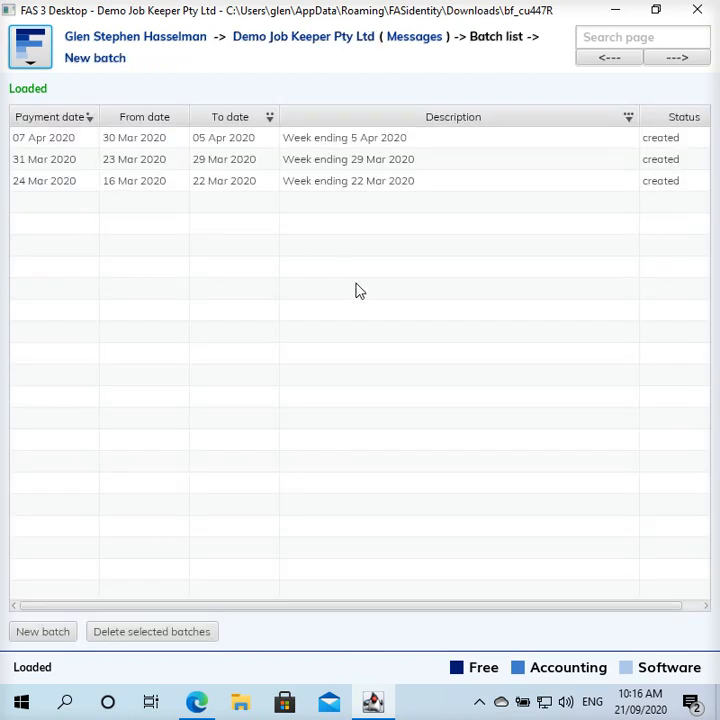
click(129, 190)
click(141, 160)
click(146, 142)
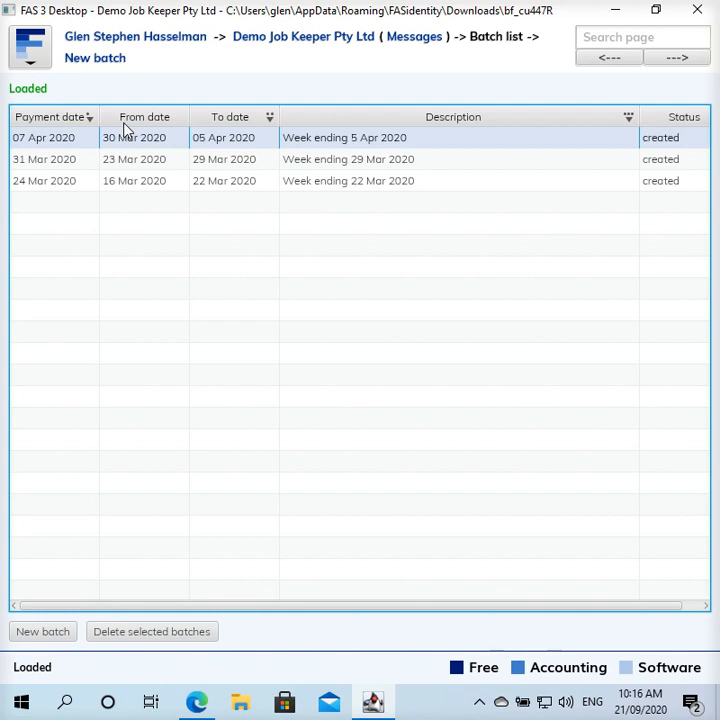
- Create and save a batch described as Week ending 27 Sep 2020, with payment date 29 Sep 2020 and period 21 Sep 2020 to 27 Sep 2020
click(116, 64)
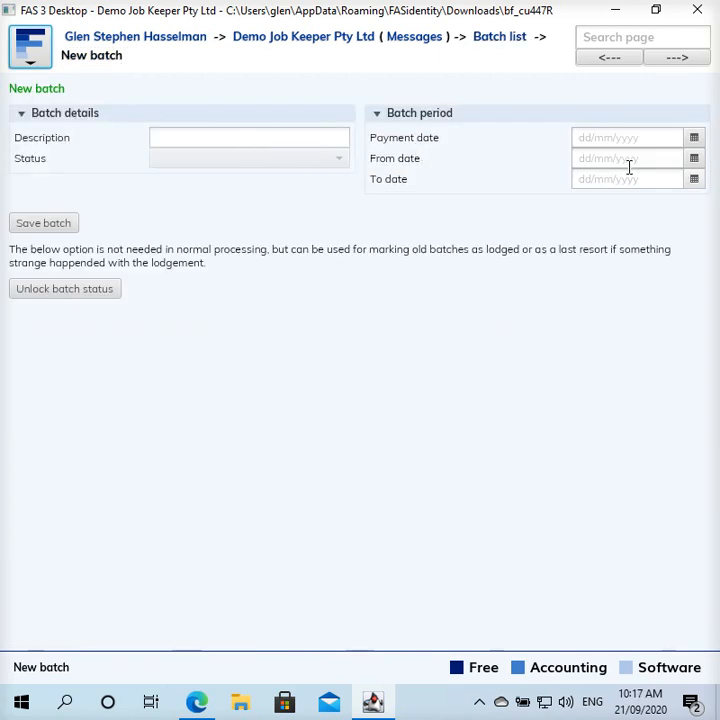
click(694, 138)
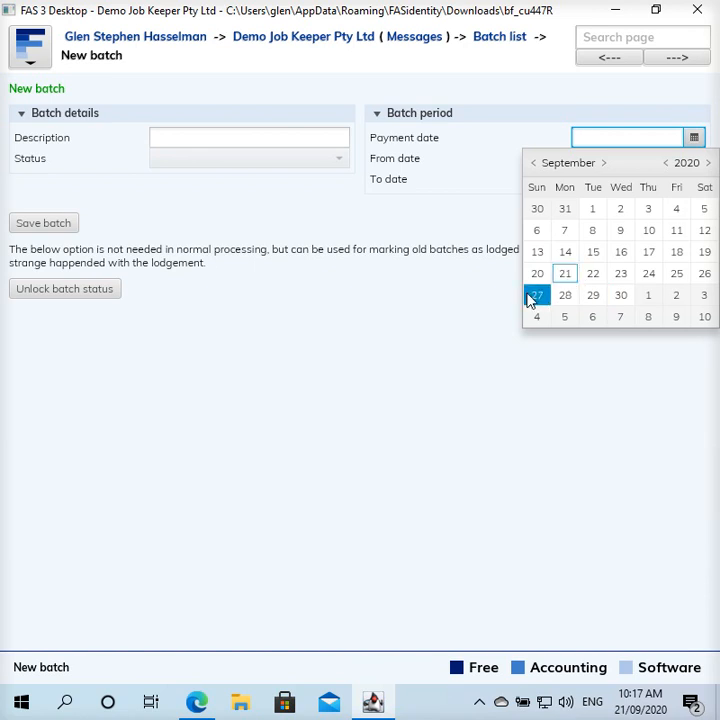
click(592, 298)
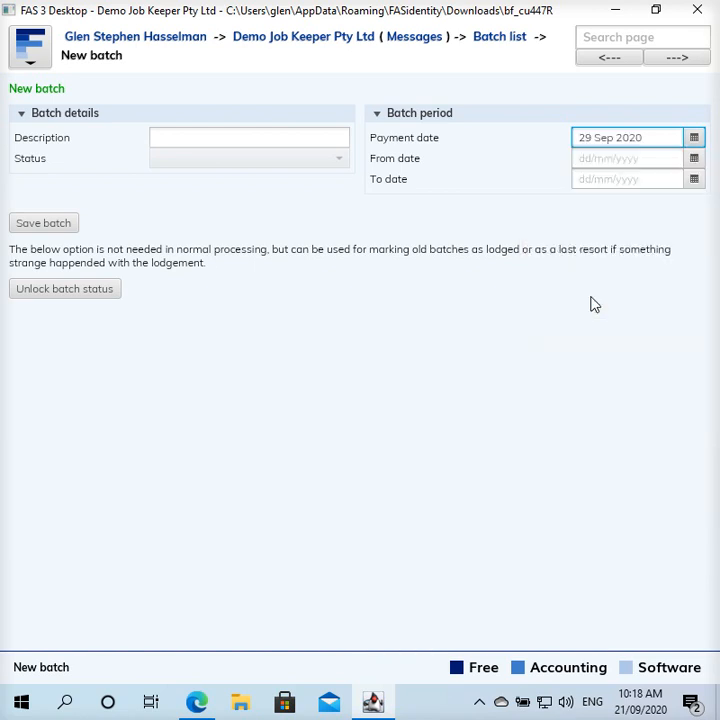
click(694, 160)
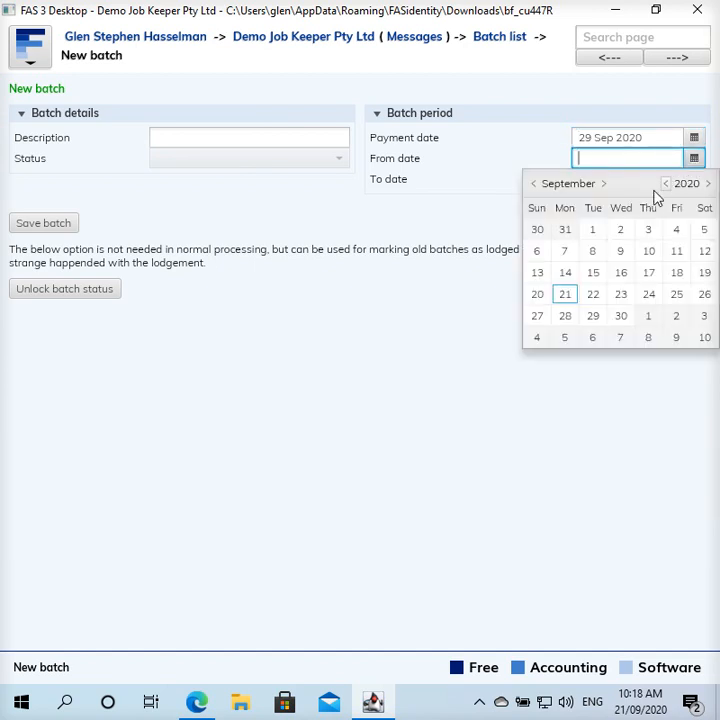
click(567, 295)
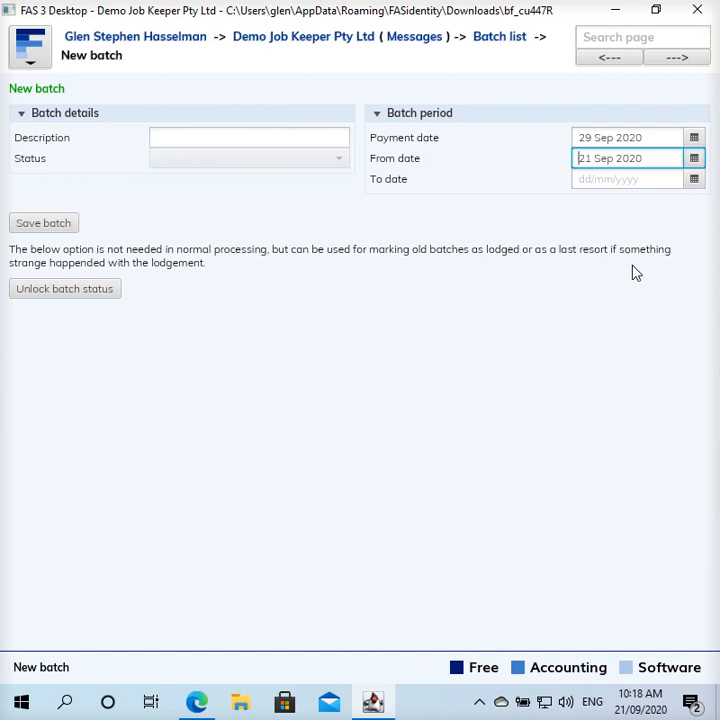
click(694, 180)
click(536, 337)
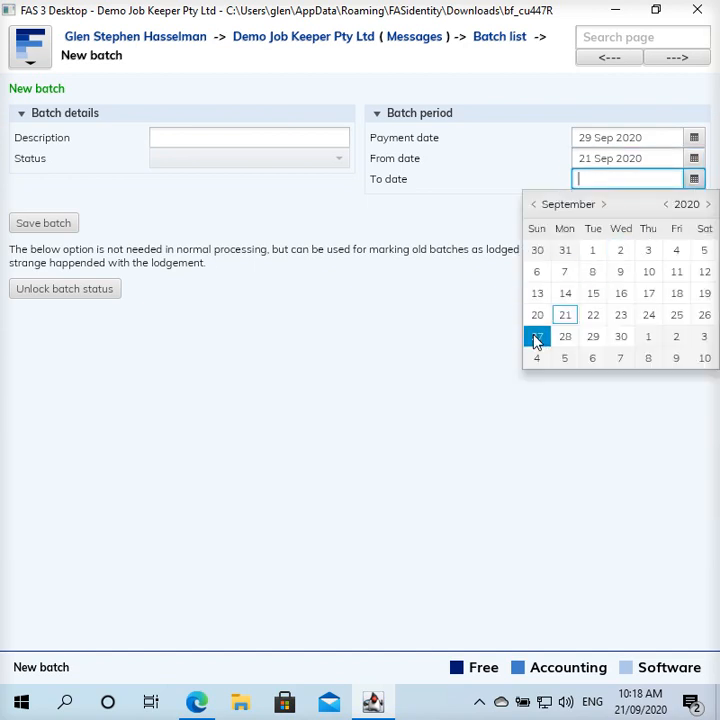
click(275, 133)
text(Week ending 27 Sep 2020)
click(56, 223)
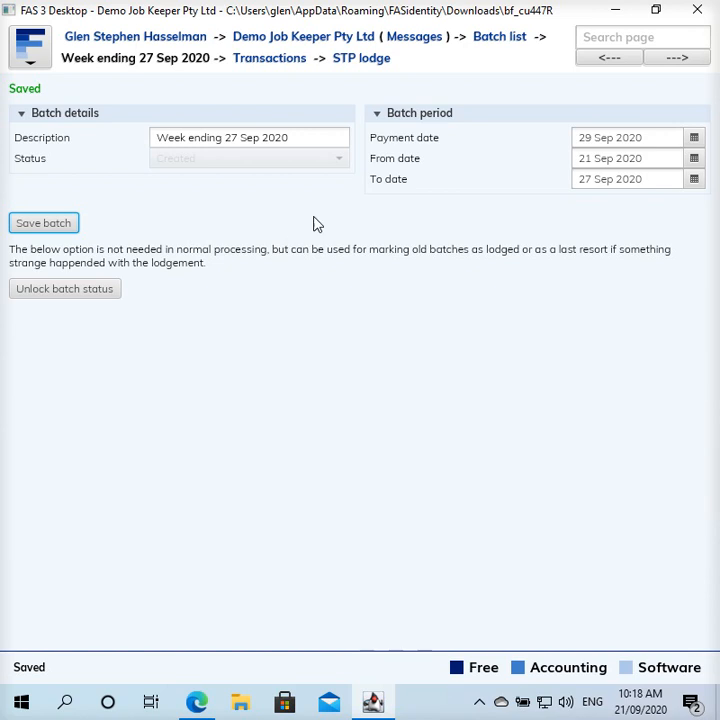
- Start a new pay slip in the Week ending 27 Sep 2020 batch with The Employee as counterparty
click(284, 64)
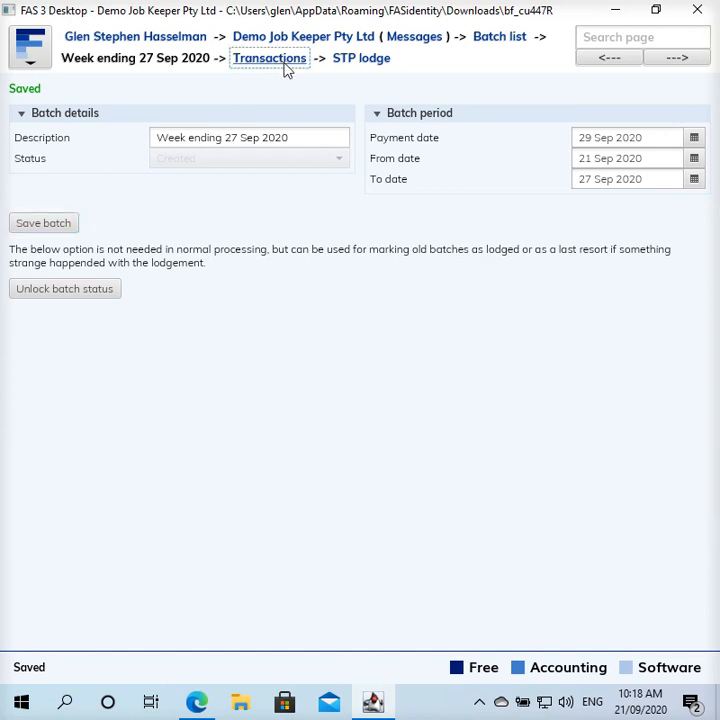
click(352, 63)
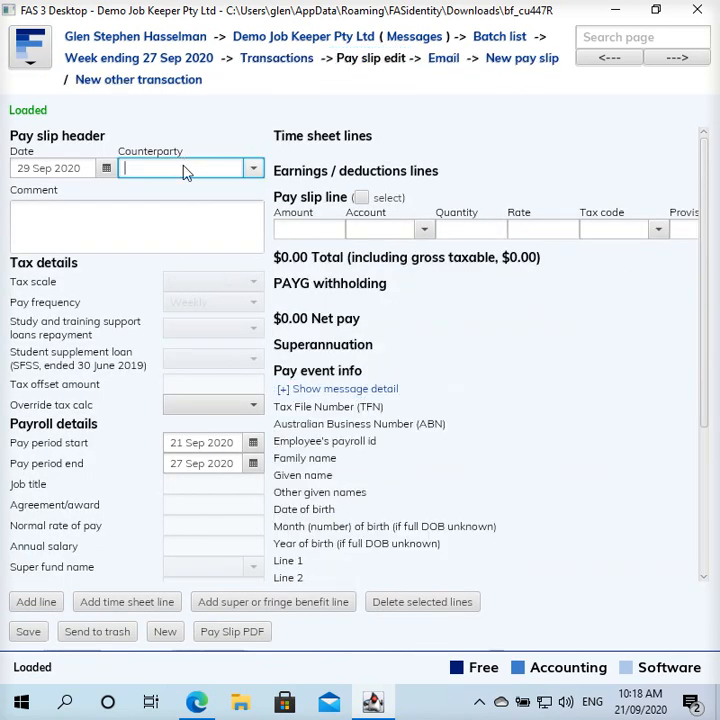
text(the)
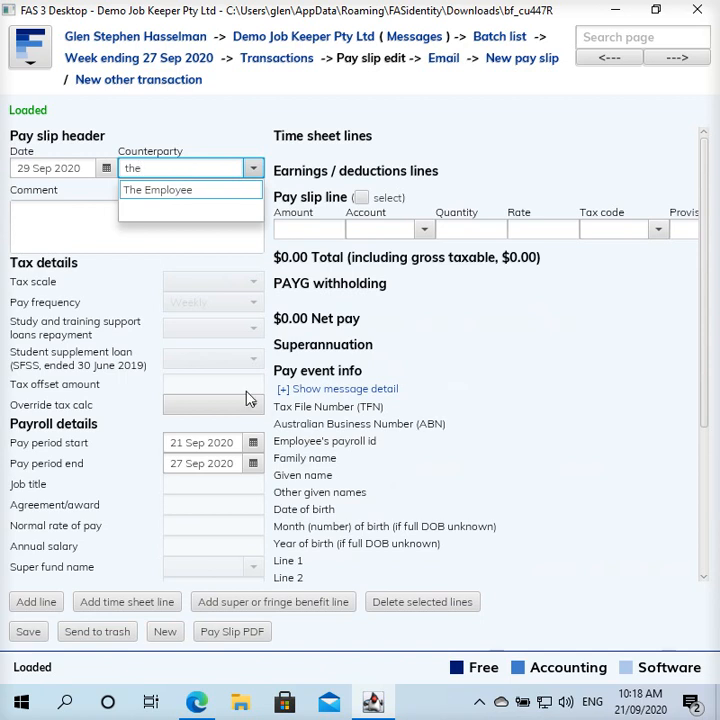
click(198, 190)
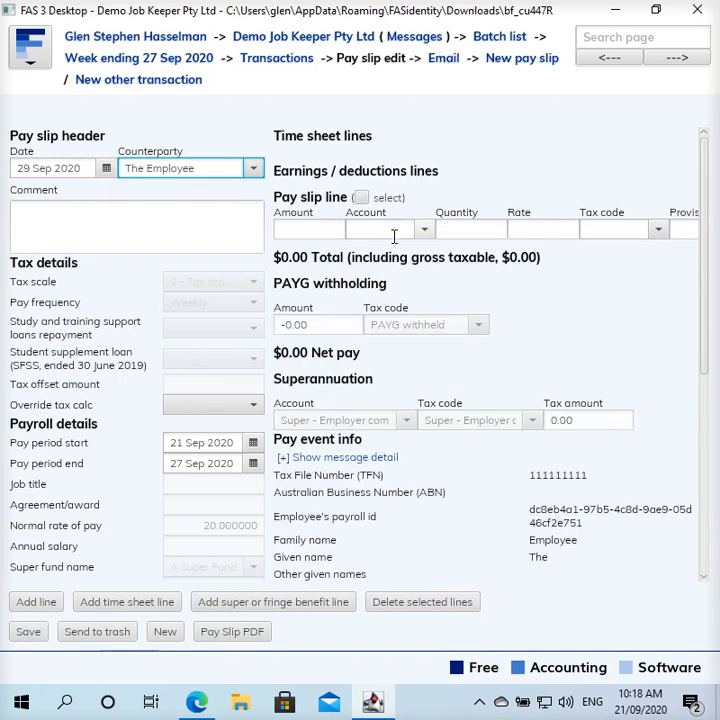
- Fill in the first pay slip line with the Normal time account and a quantity of 10
text(nor)
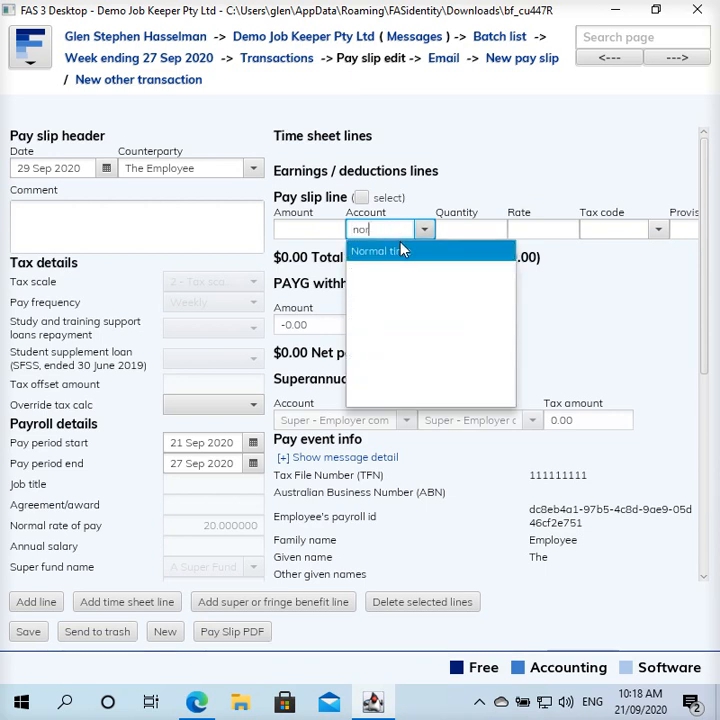
click(401, 251)
click(459, 225)
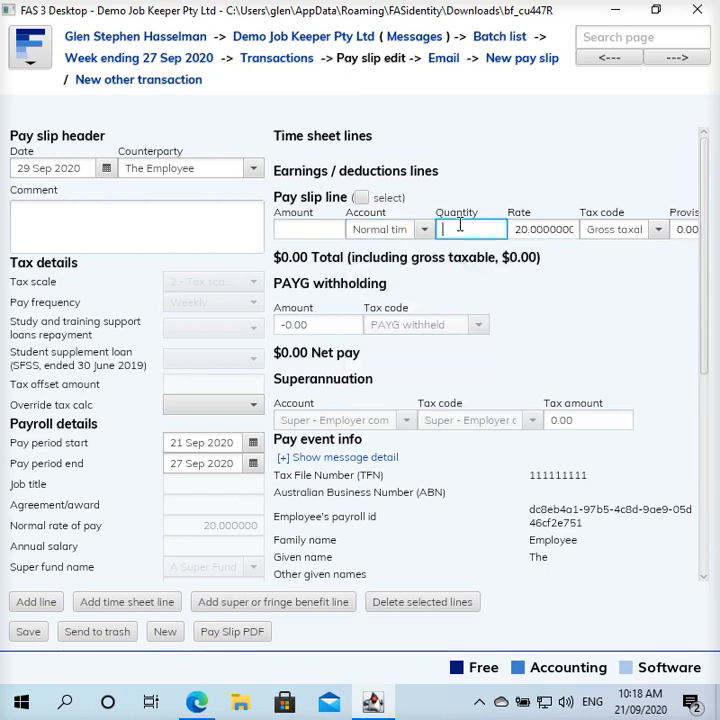
text(10.)
key(BackSpace)
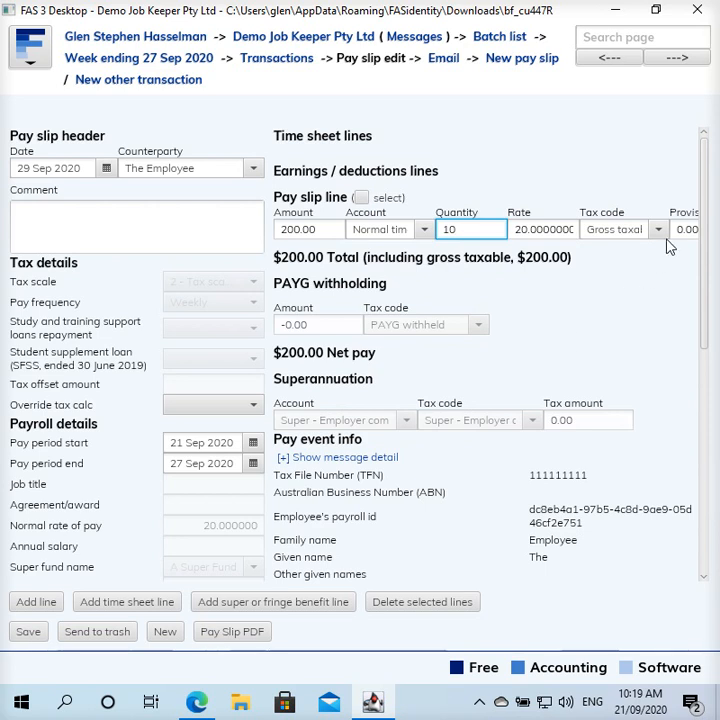
- Review the pay slip's pay event info, including the year to date and superannuation contribution amounts
drag(704, 214, 702, 342)
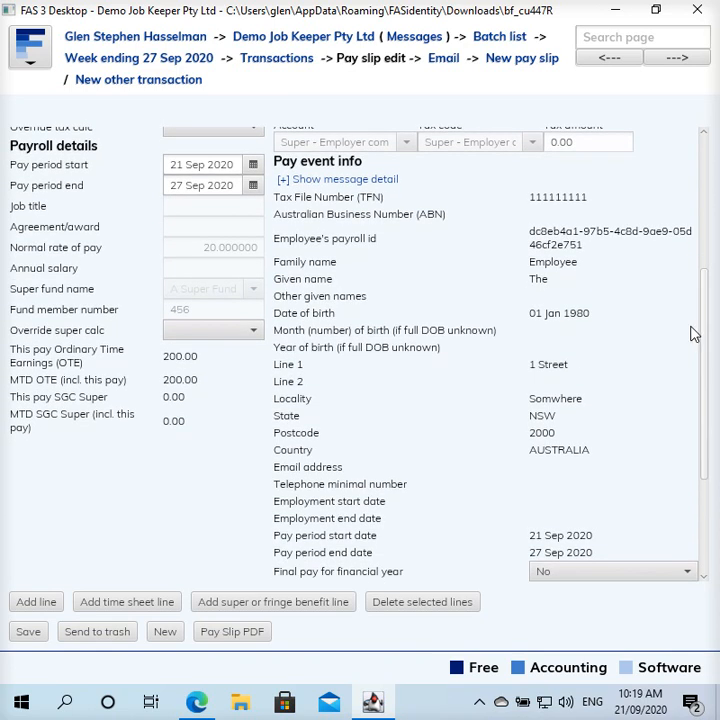
scroll(605, 474, down, 2)
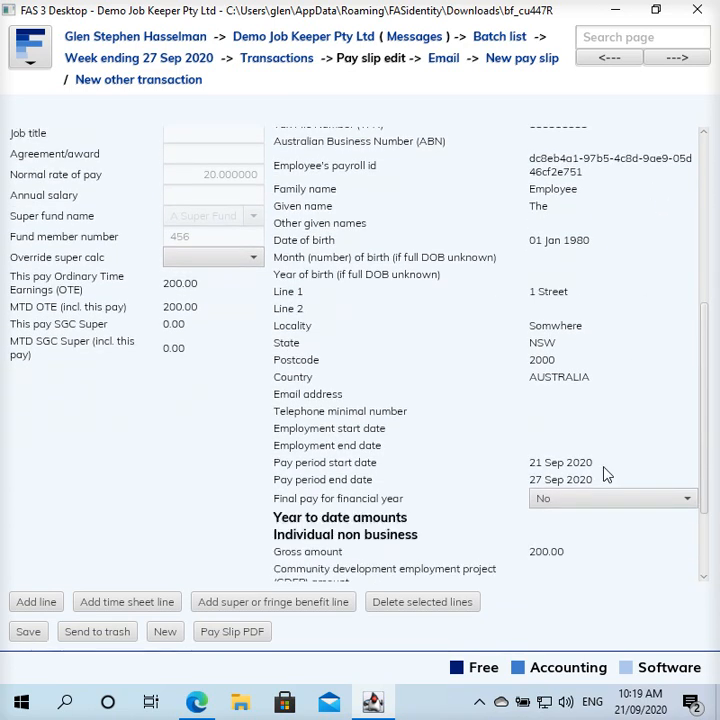
scroll(605, 474, down, 3)
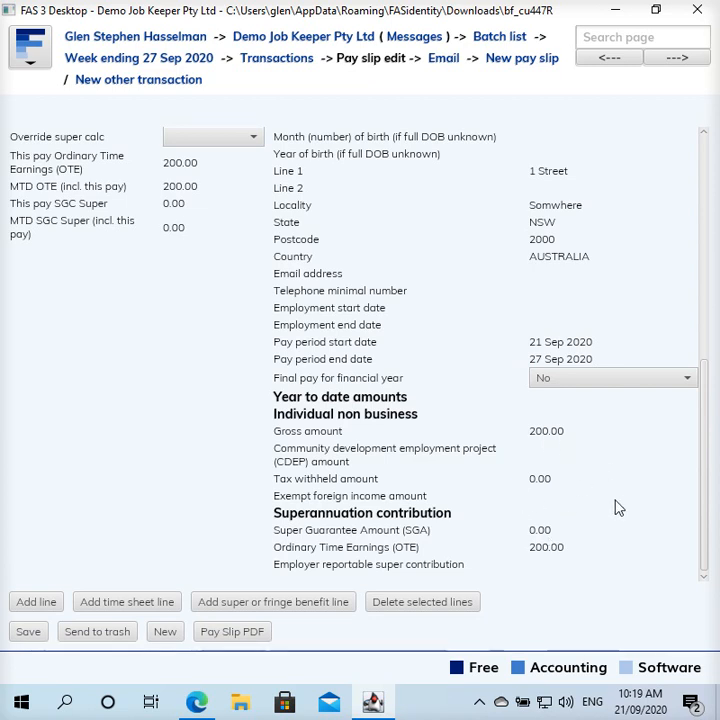
drag(705, 474, 706, 538)
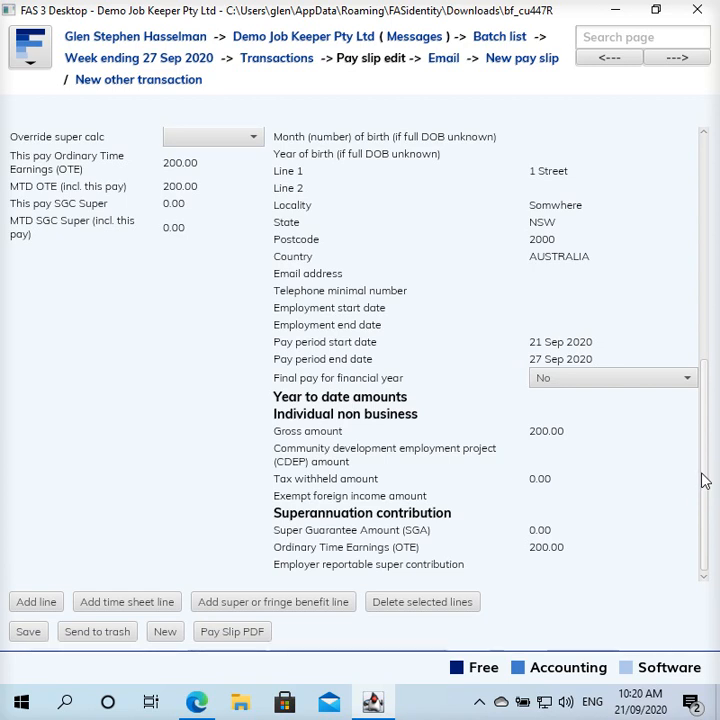
drag(704, 475, 714, 205)
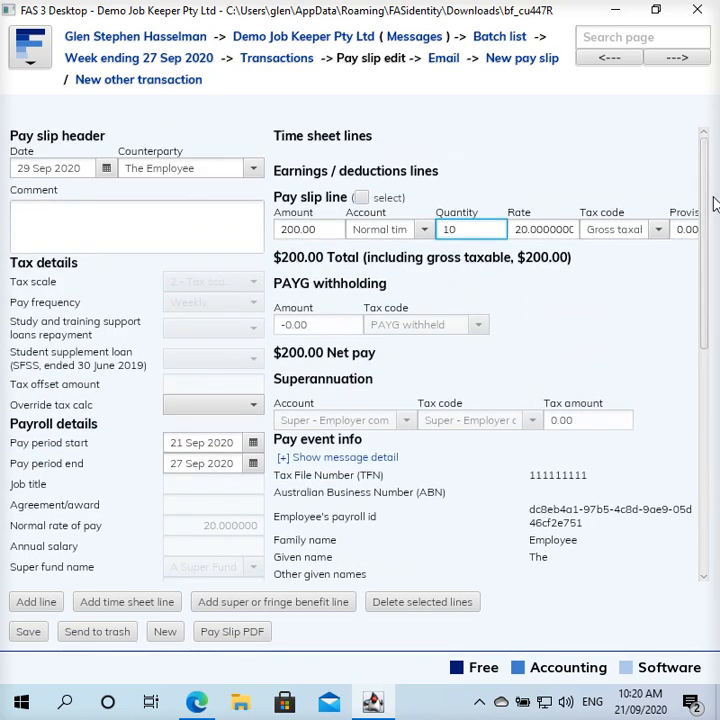
- Add a second pay slip line using the Job keeper tier 1 account with an amount of 0
click(40, 603)
click(374, 289)
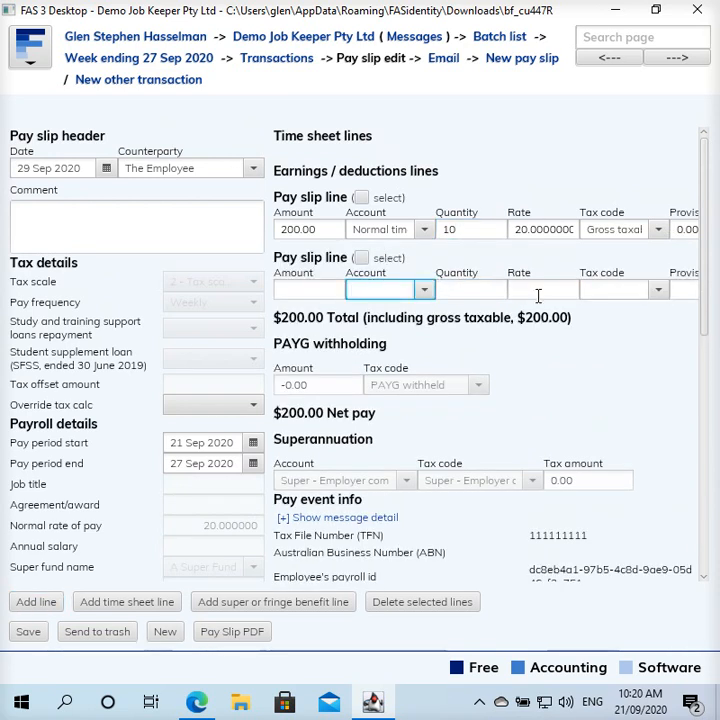
text(job)
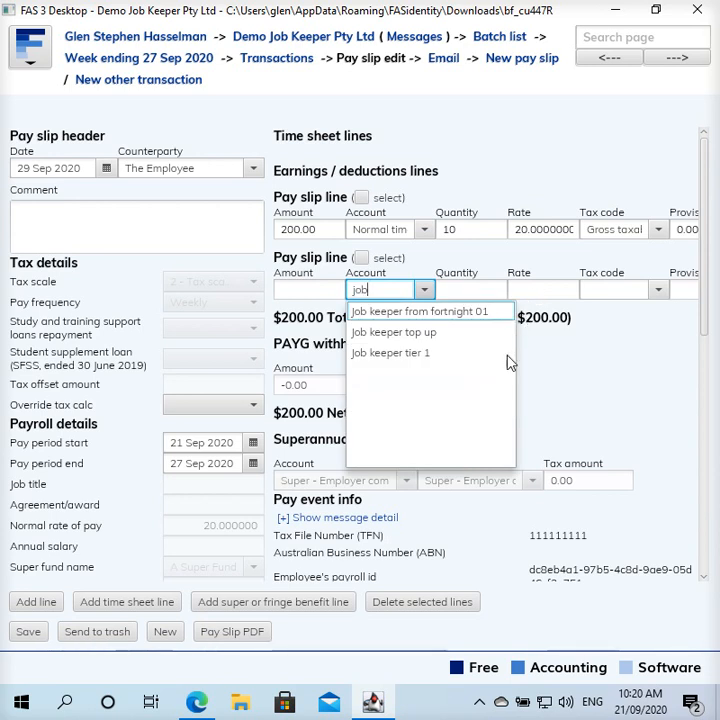
click(413, 354)
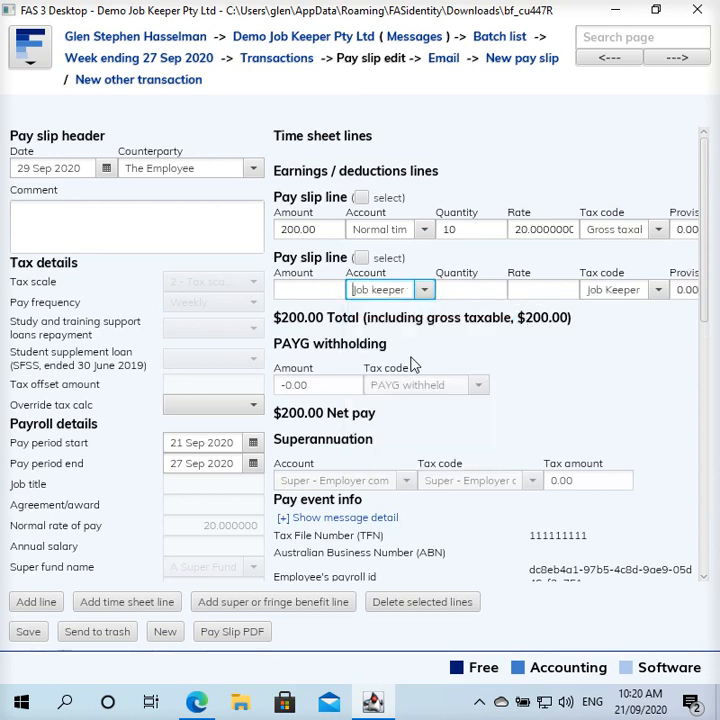
click(321, 292)
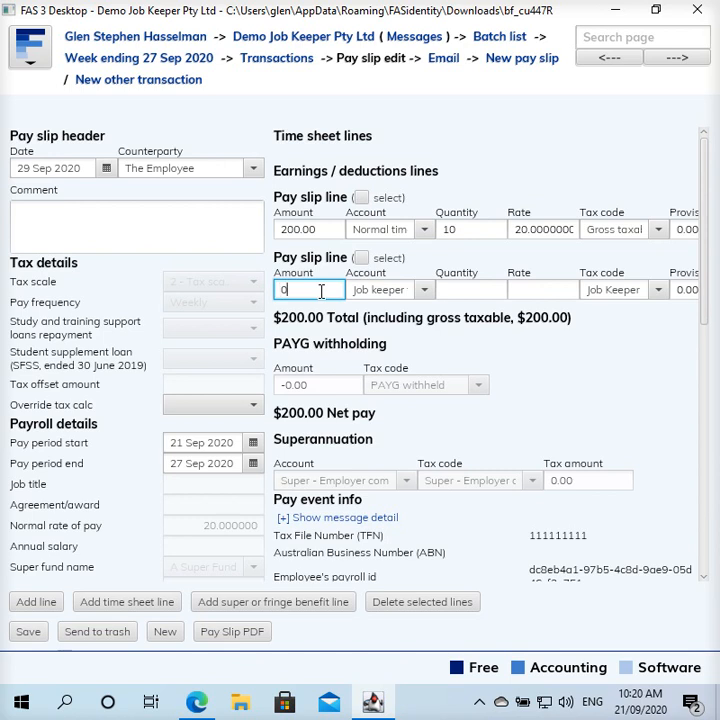
key(Tab)
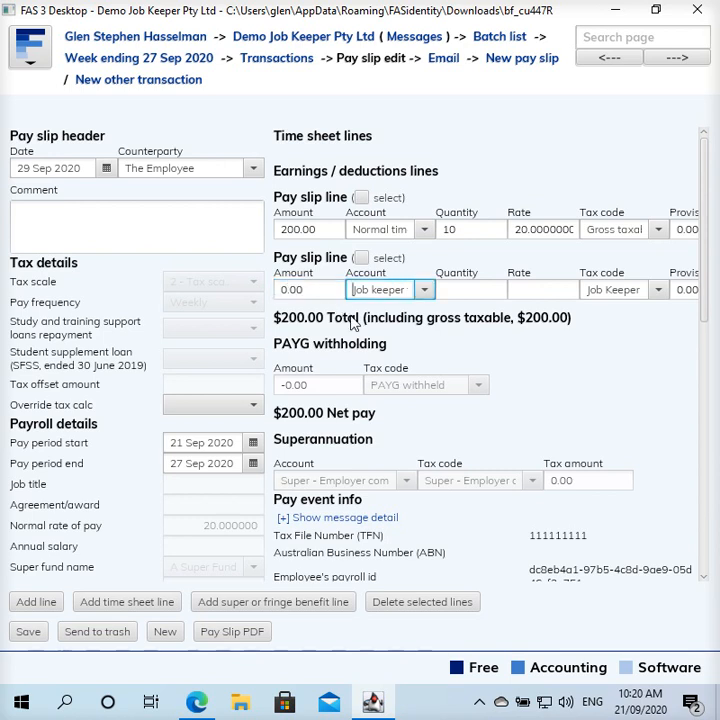
- Check the allowance details in the year to date amounts and save the pay slip
drag(707, 252, 702, 542)
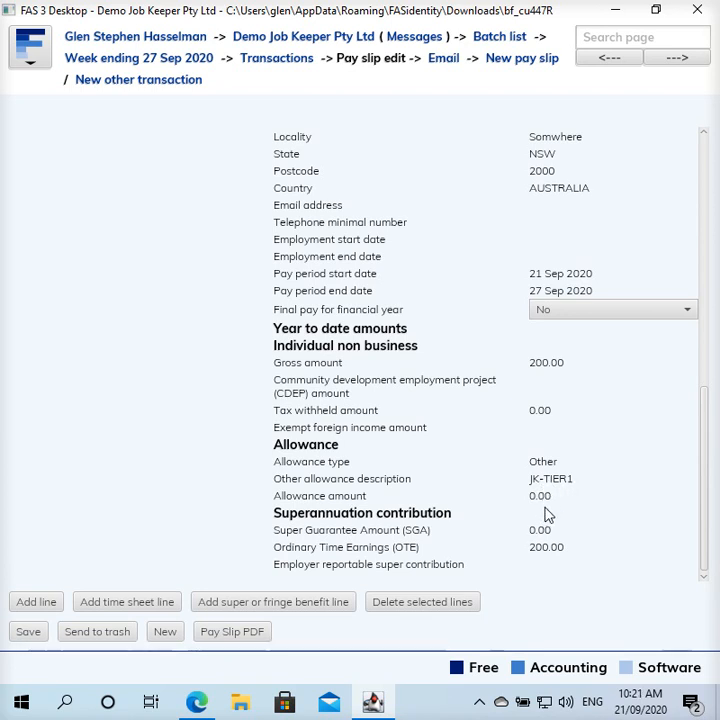
scroll(538, 507, up, 5)
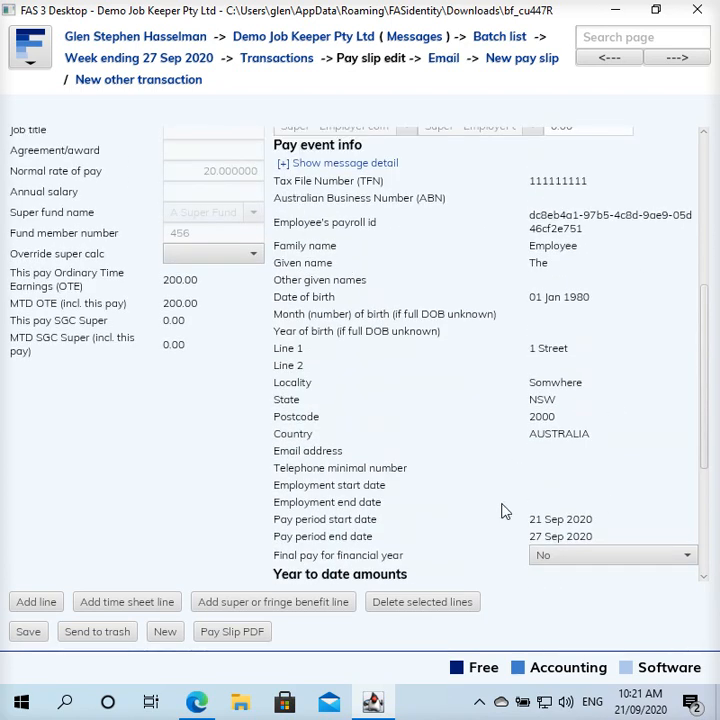
scroll(504, 511, down, 5)
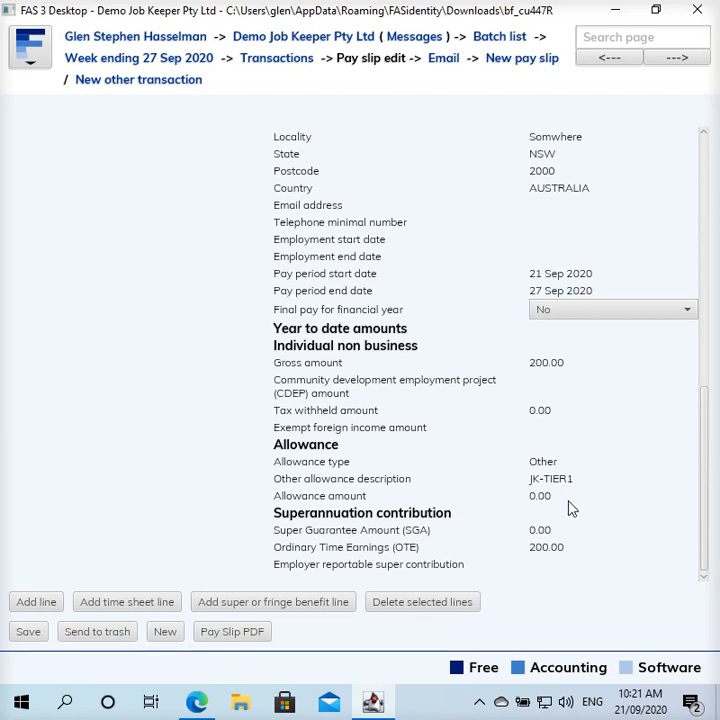
scroll(570, 509, up, 3)
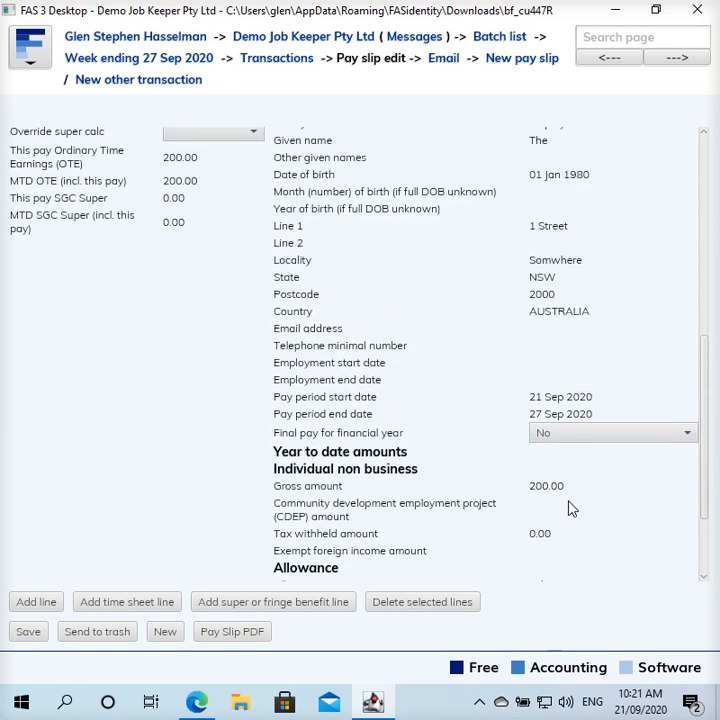
scroll(570, 509, up, 4)
scroll(570, 509, down, 5)
click(29, 632)
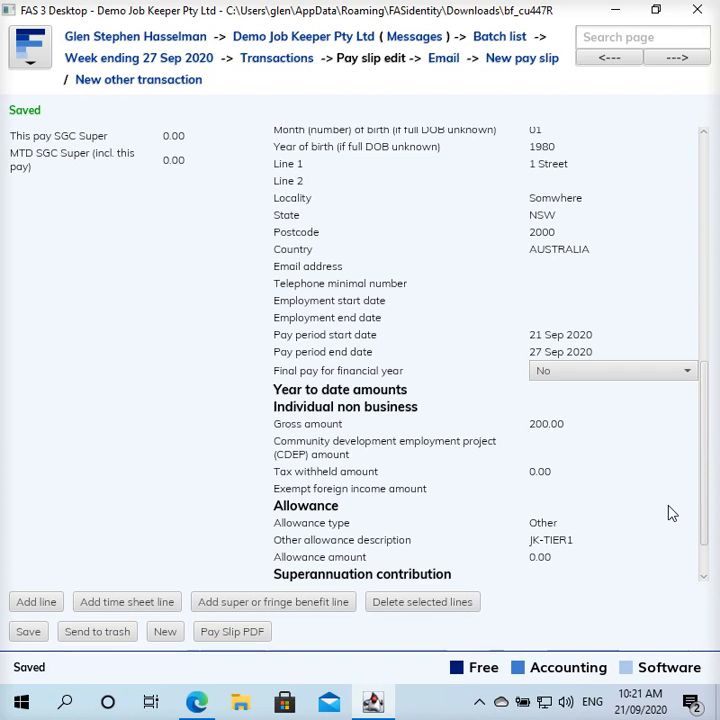
scroll(601, 527, up, 3)
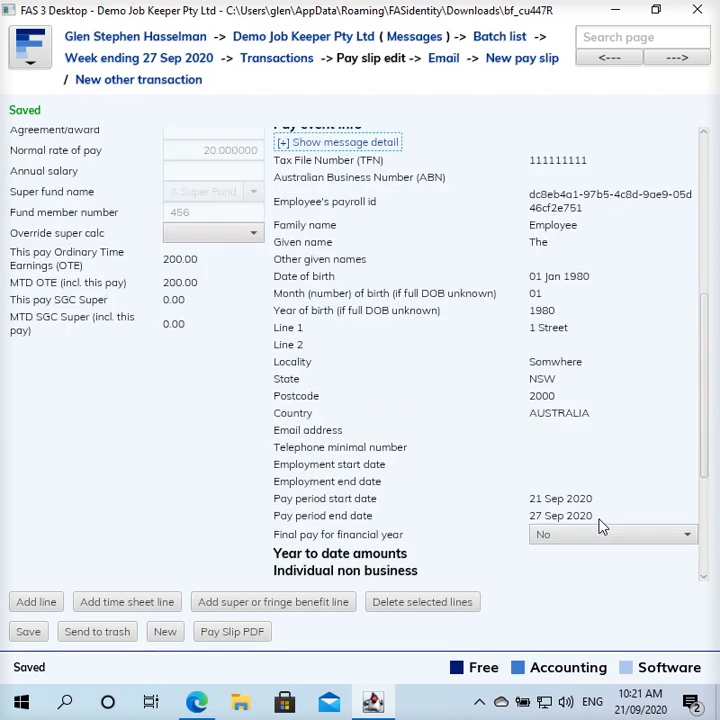
scroll(601, 527, up, 7)
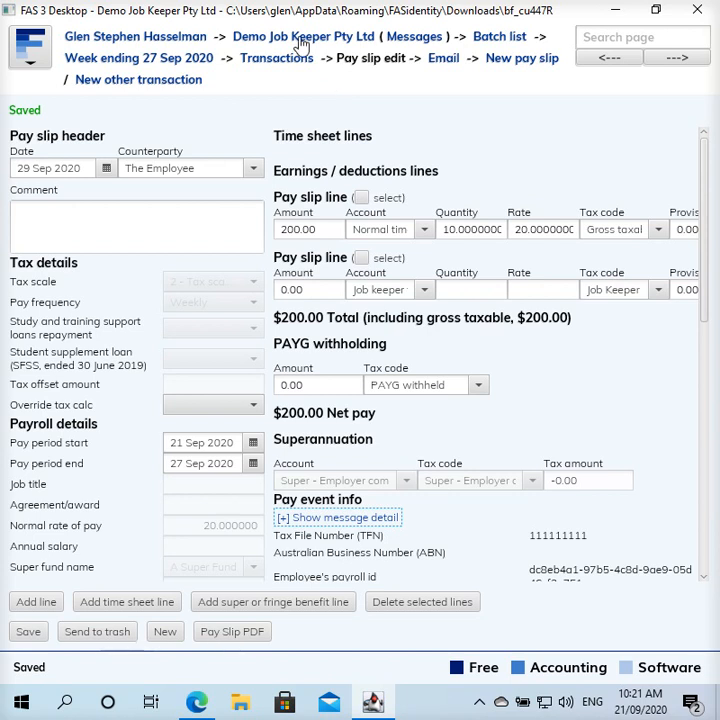
- Create and save a batch described as Week ending 4 Oct 2020, with payment date 06 Oct 2020 and period 28 Sep 2020 to 04 Oct 2020
click(483, 37)
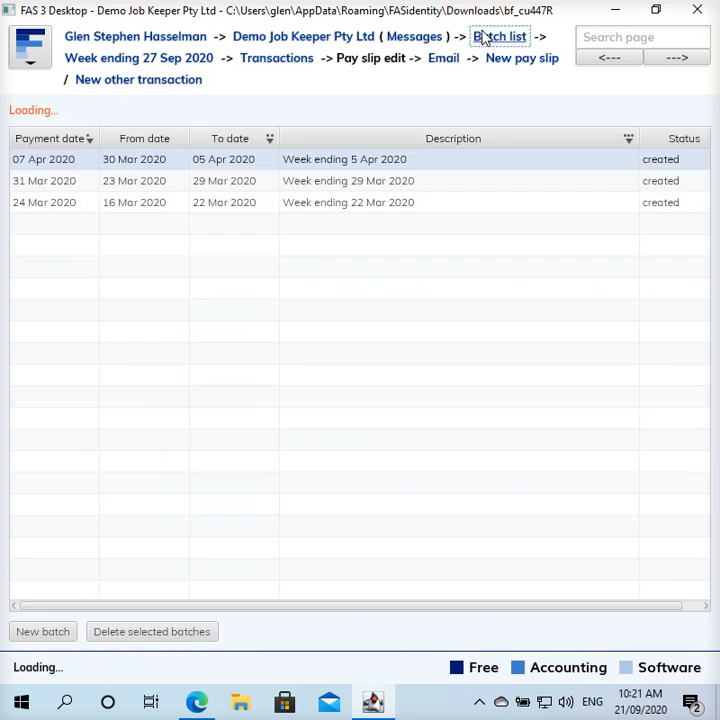
click(96, 82)
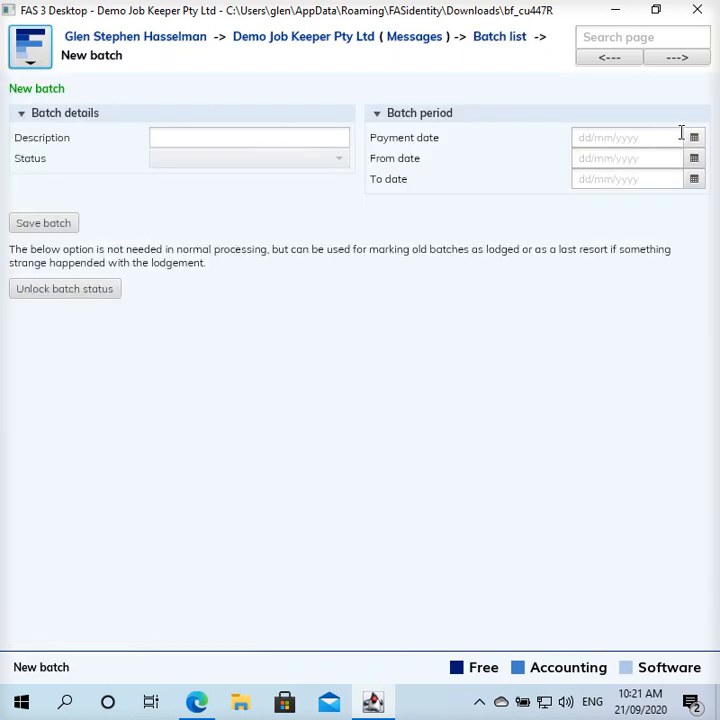
click(695, 138)
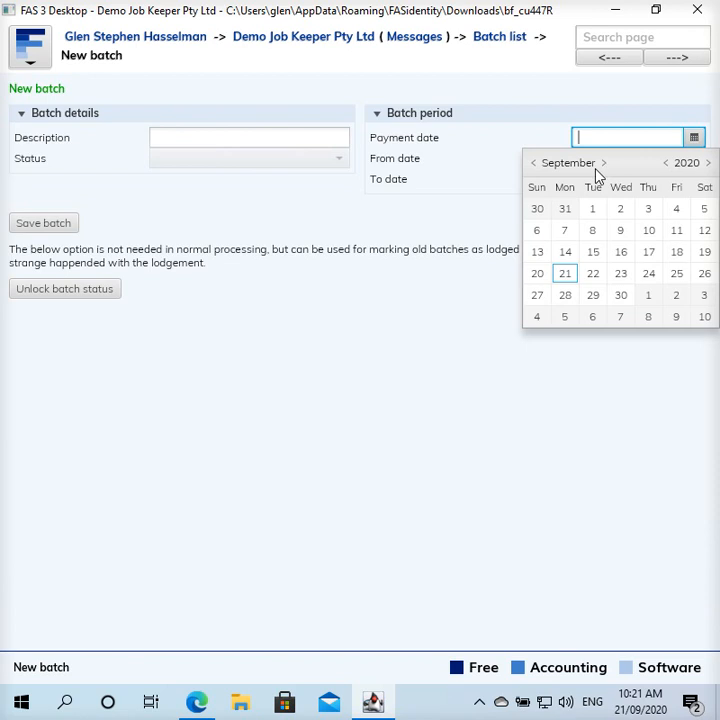
click(589, 319)
click(694, 158)
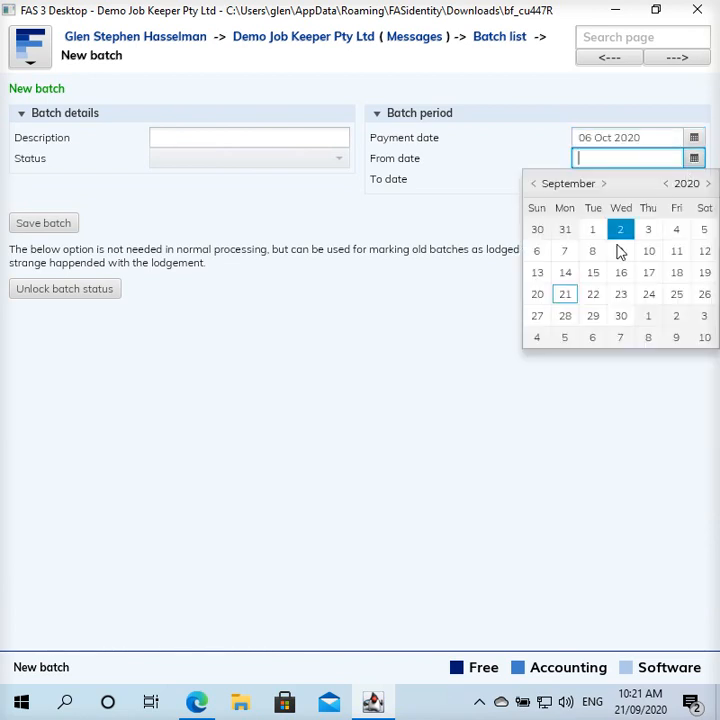
click(565, 315)
click(694, 179)
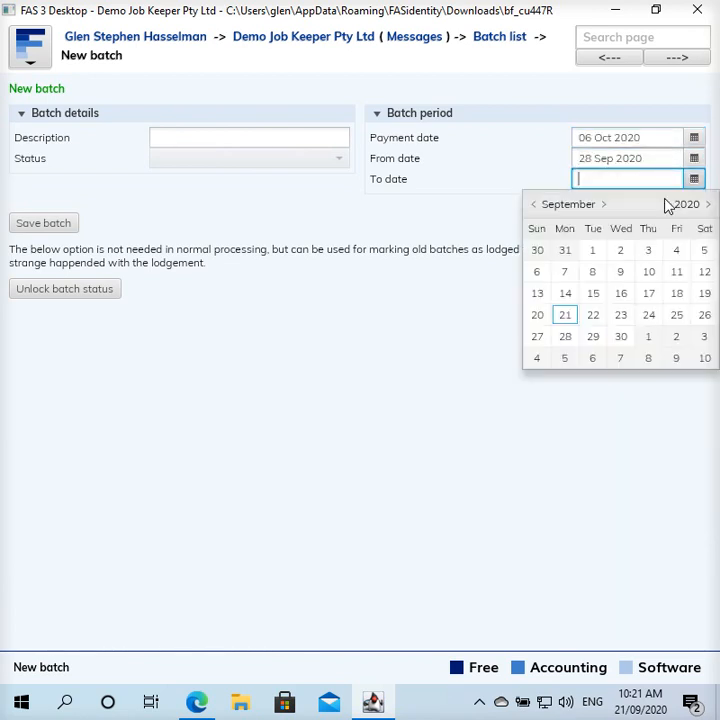
click(537, 360)
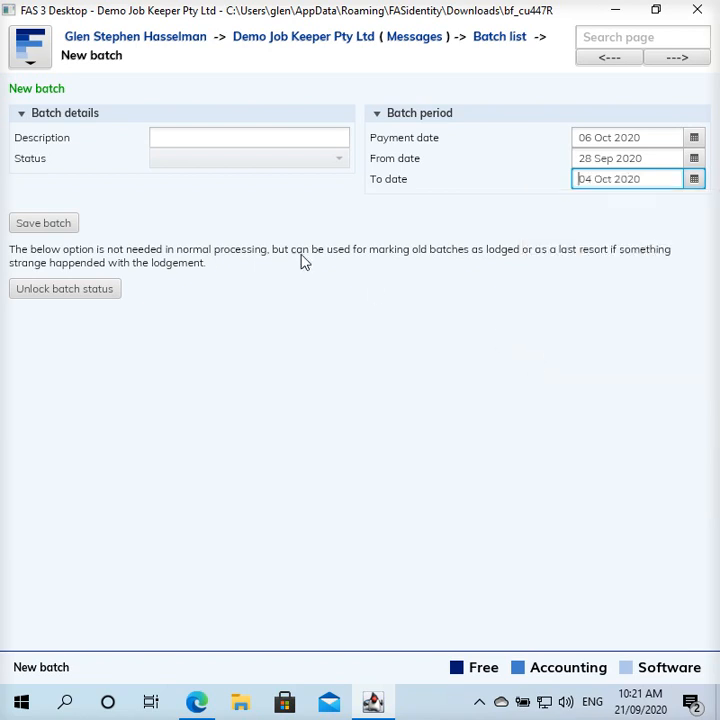
click(178, 135)
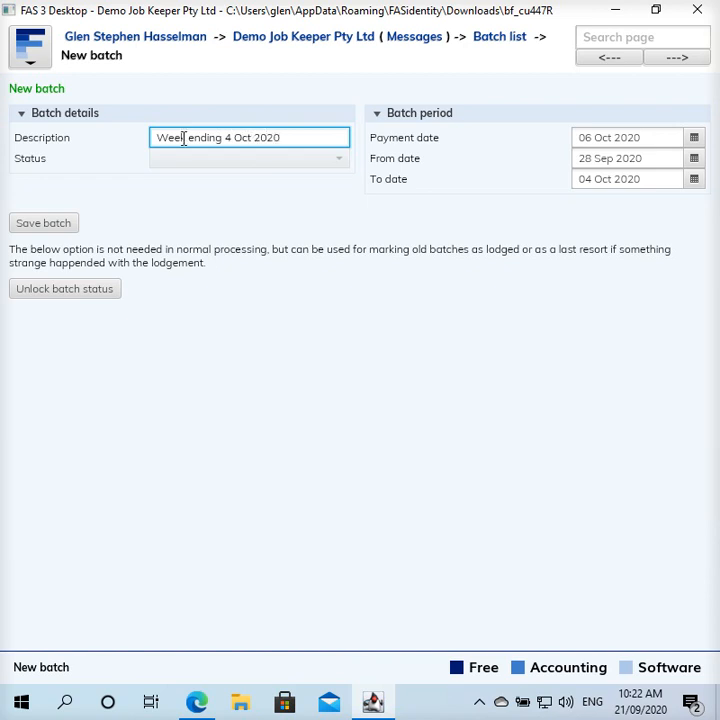
click(62, 223)
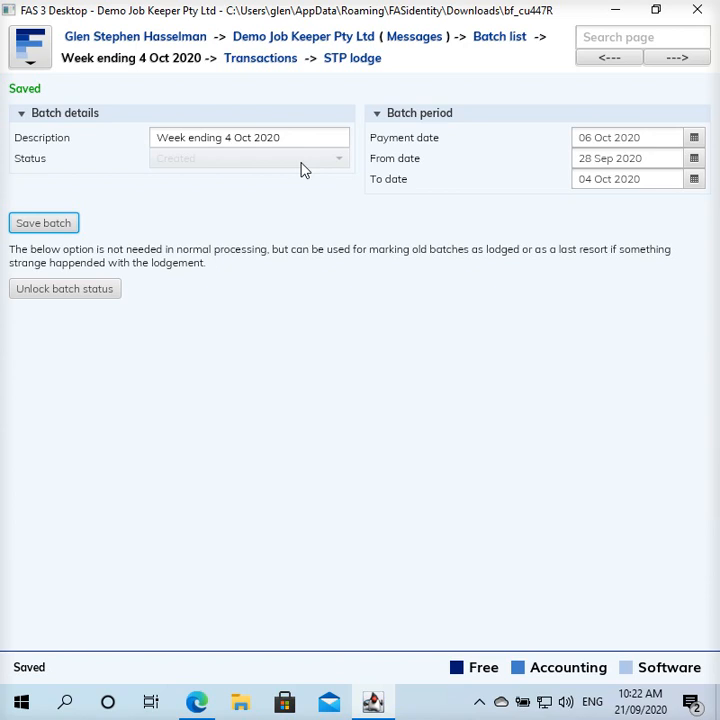
- Create a new pay slip in the Week ending 4 Oct 2020 batch with The Employee as counterparty
click(272, 58)
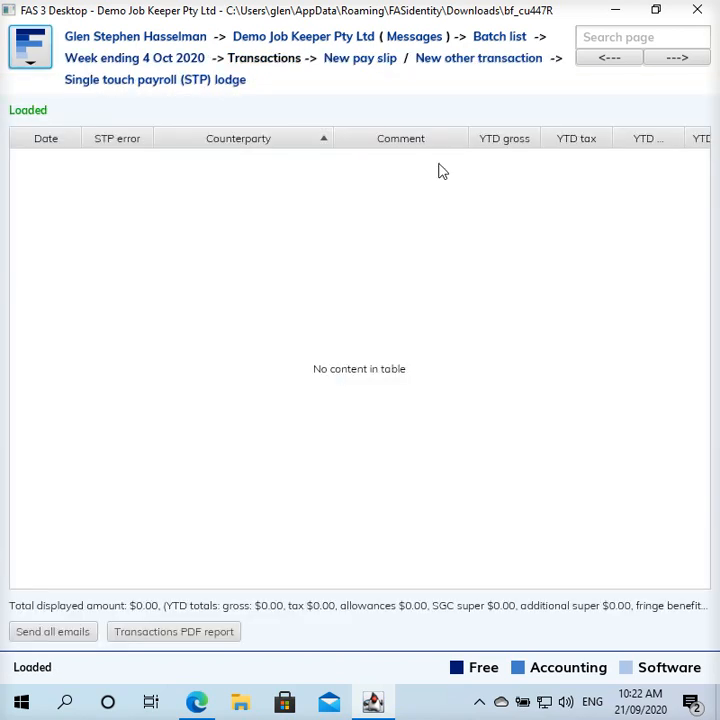
click(374, 60)
click(208, 170)
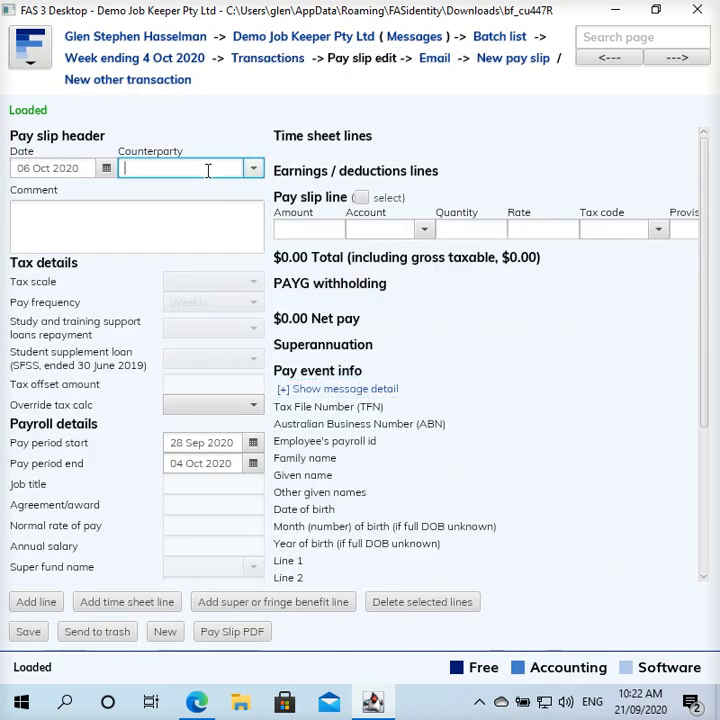
text(the)
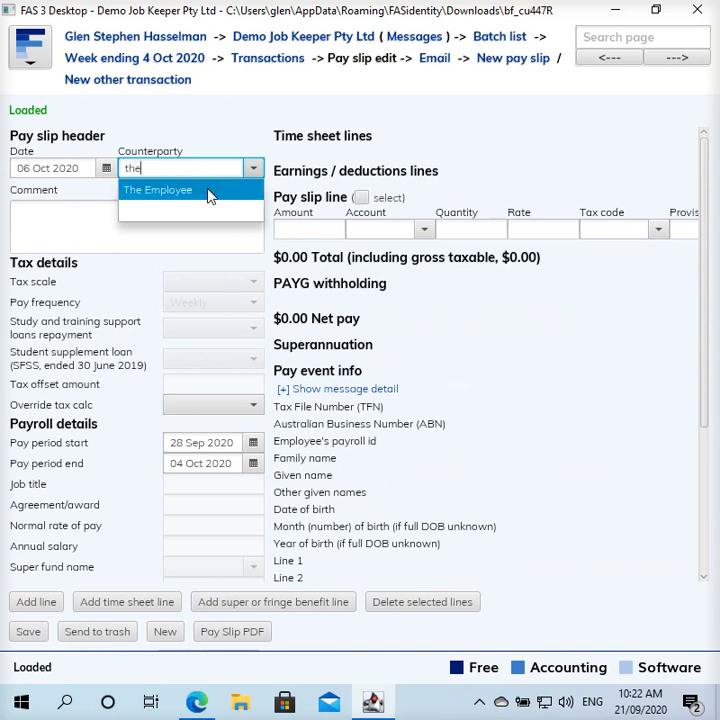
click(209, 189)
- Fill the pay slip line with the Normal time account and a quantity of 10, and check the year to date amounts
click(390, 229)
text(nor)
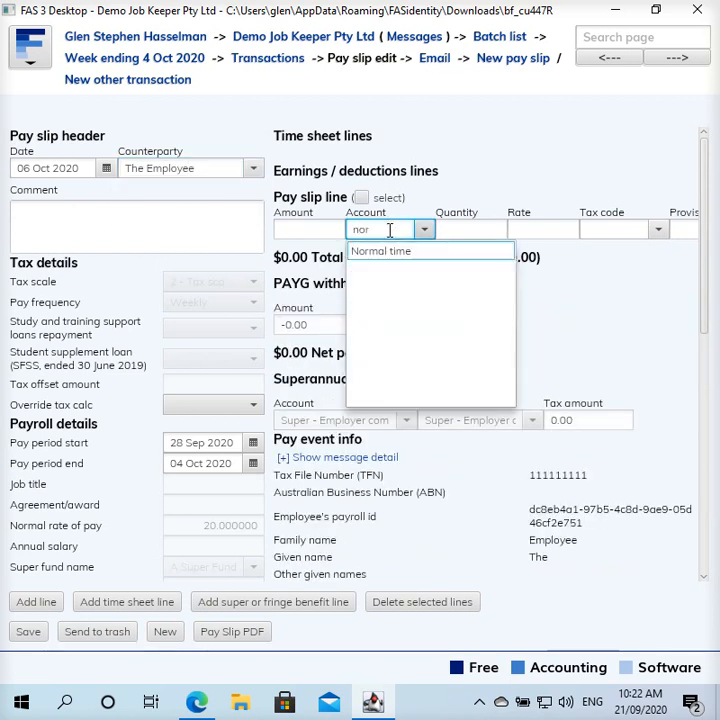
click(378, 251)
click(477, 226)
text(10)
key(Tab)
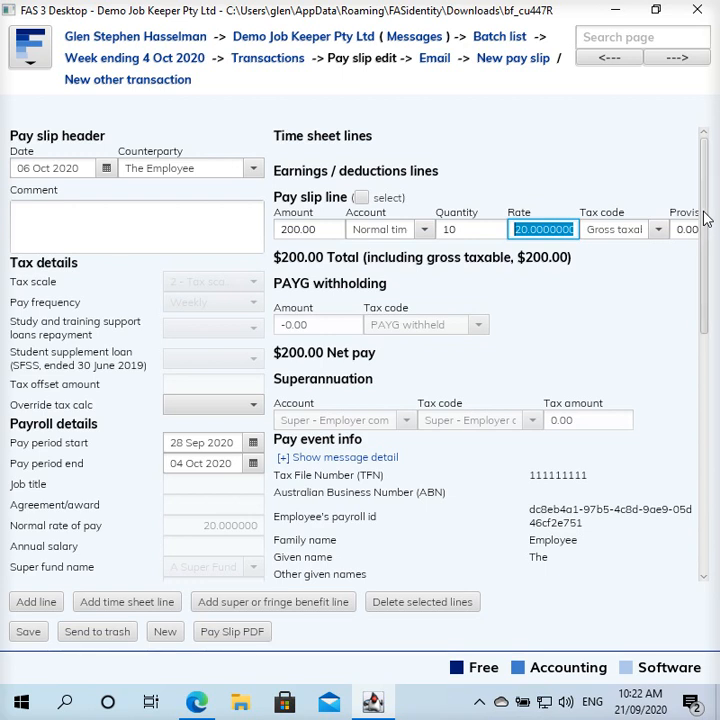
drag(704, 218, 715, 493)
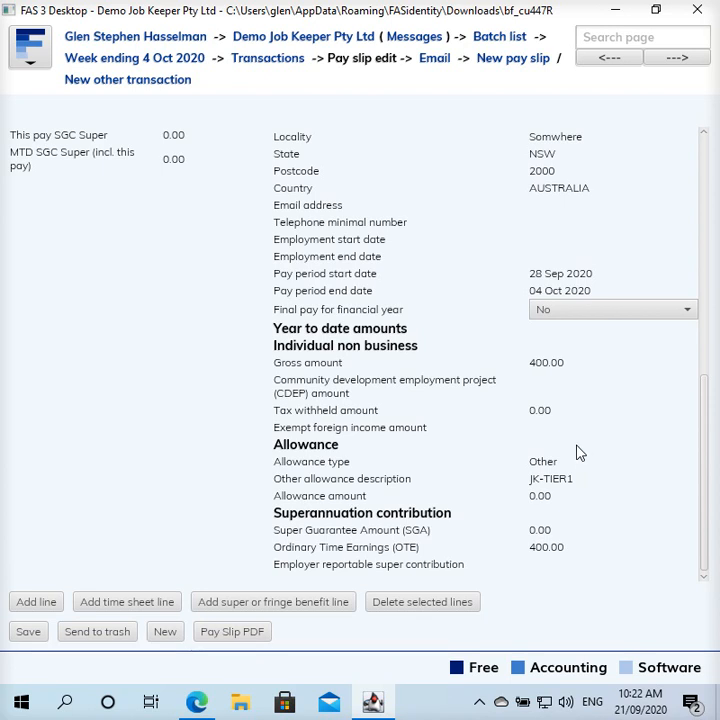
scroll(620, 456, up, 3)
scroll(620, 456, up, 7)
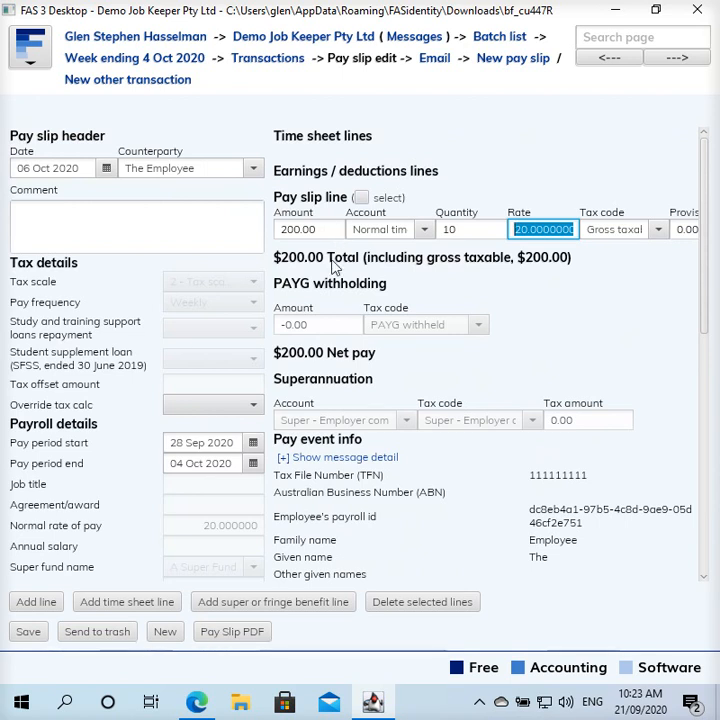
- Switch to the ATO JobKeeper extension page in the browser and look up the tier 1 and tier 2 rates for extension 1
mouse_move(198, 706)
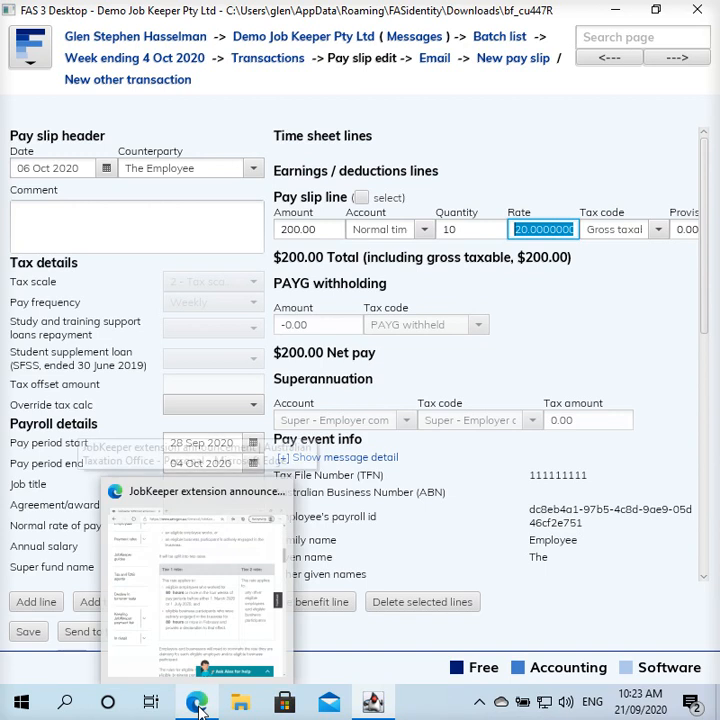
click(200, 580)
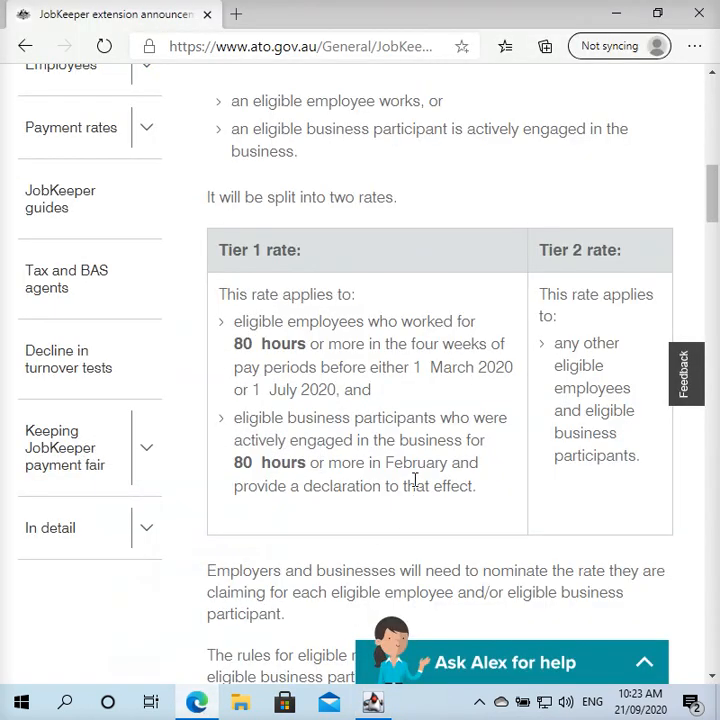
scroll(412, 473, up, 5)
scroll(411, 471, down, 4)
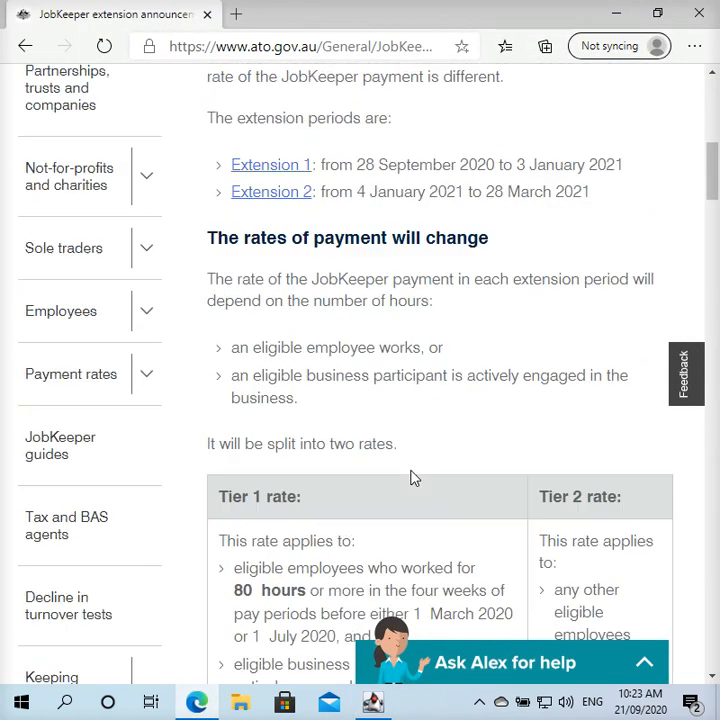
scroll(413, 478, down, 10)
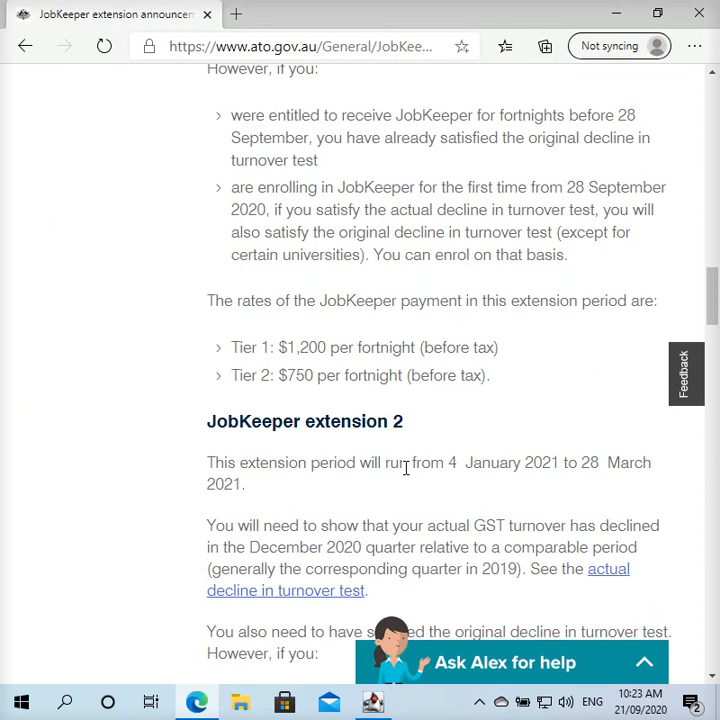
drag(230, 347, 406, 352)
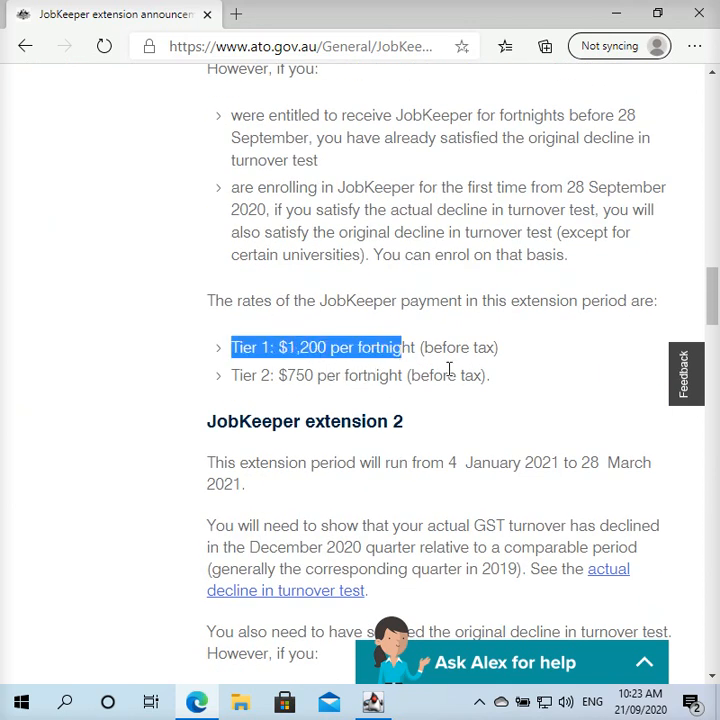
drag(498, 348, 415, 348)
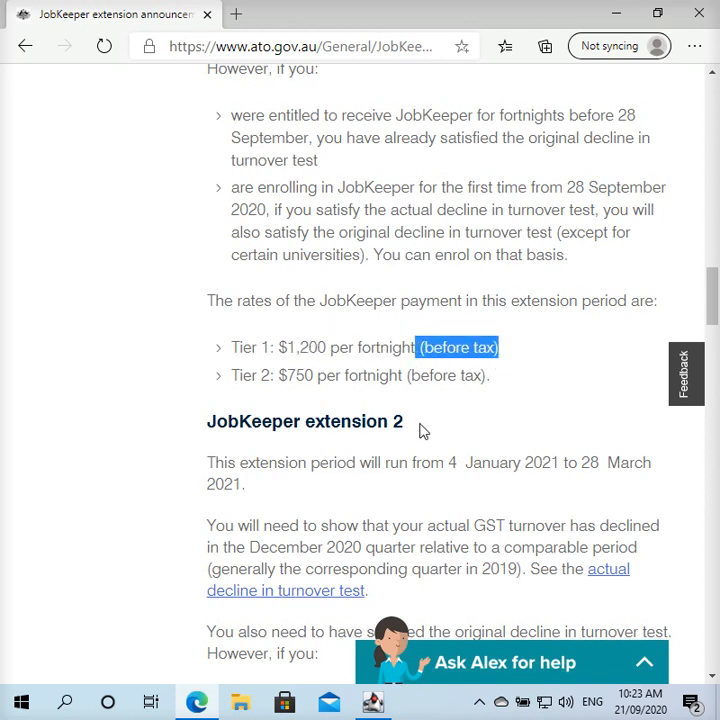
drag(246, 380, 488, 377)
click(514, 379)
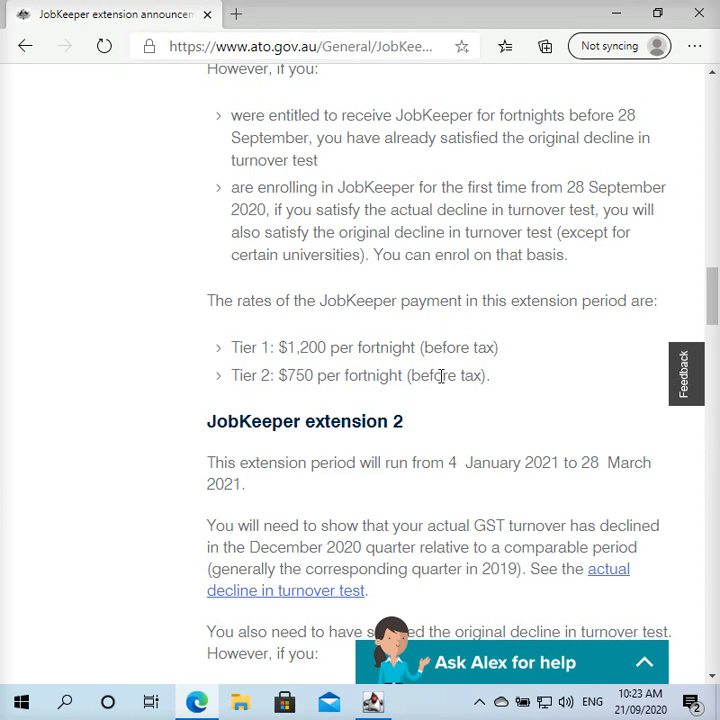
- Look up the JobKeeper extension 2 tier rates and recheck the tier 1 fortnightly rate for extension 1
scroll(441, 375, down, 2)
scroll(446, 405, down, 5)
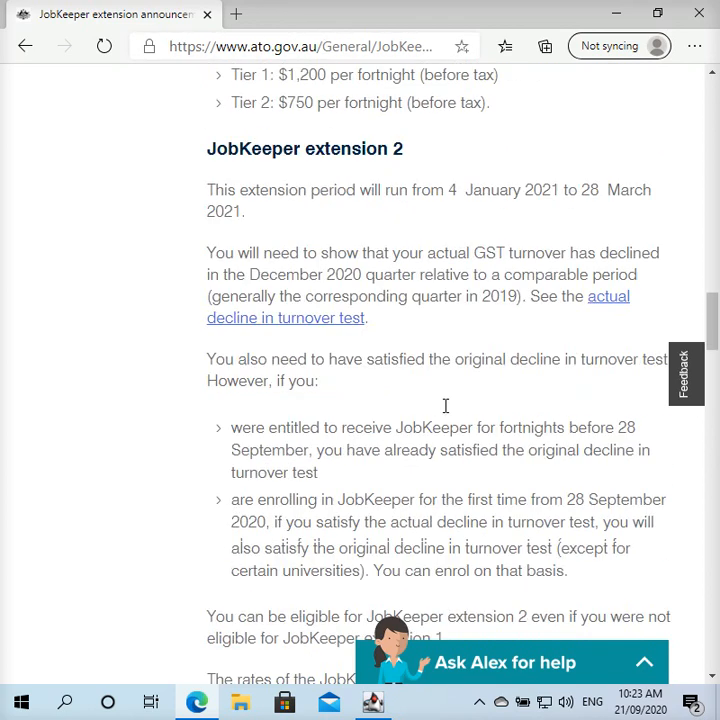
drag(350, 433, 225, 426)
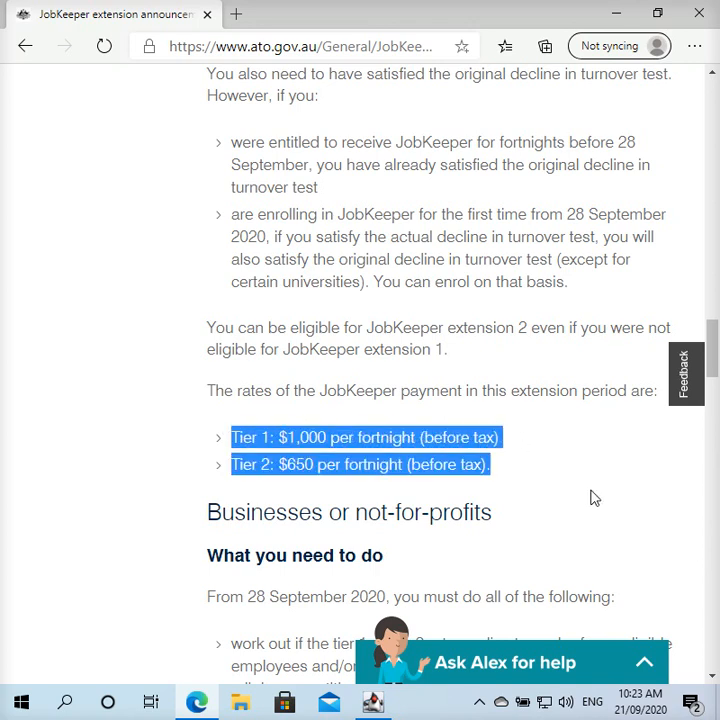
click(535, 436)
scroll(535, 460, up, 6)
scroll(535, 485, up, 3)
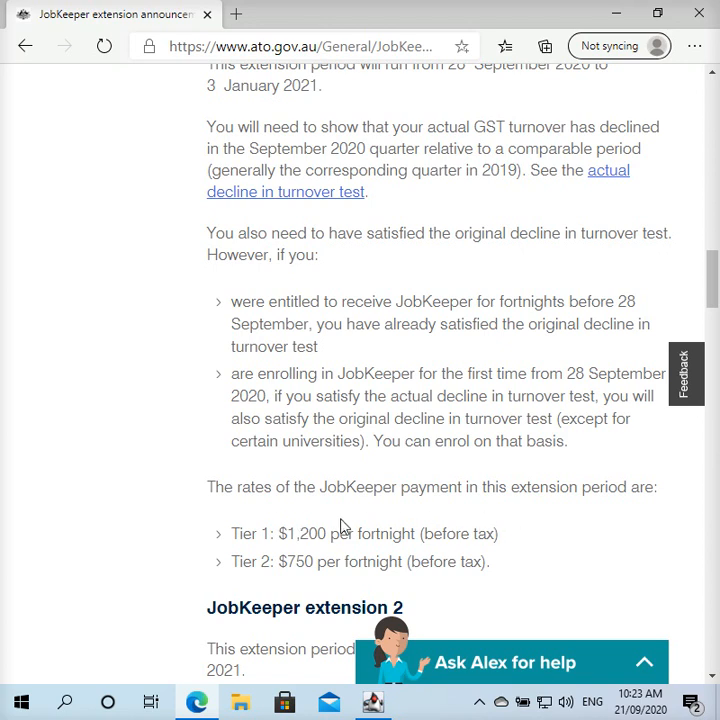
double_click(297, 532)
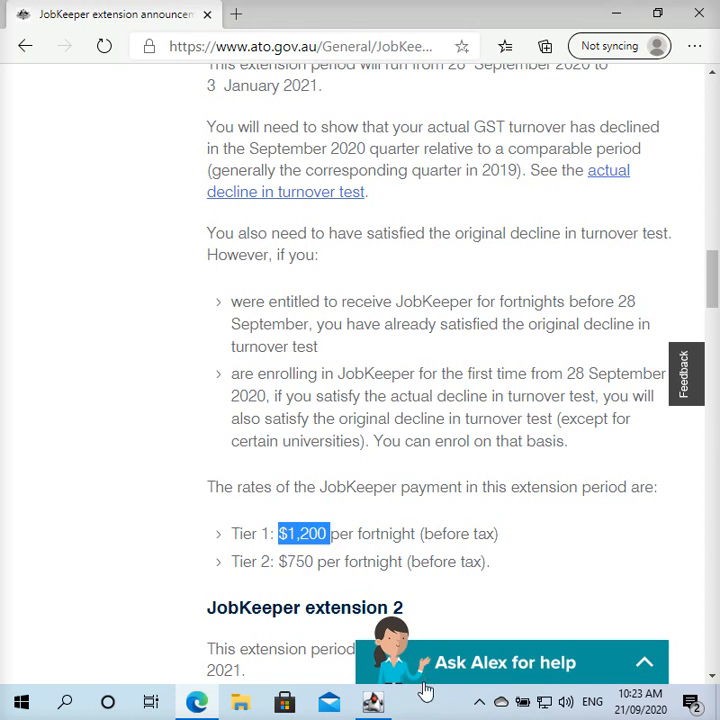
- Switch back to FAS 3 Desktop and add a second pay slip line using the Job keeper top up account with an amount of 800
click(373, 705)
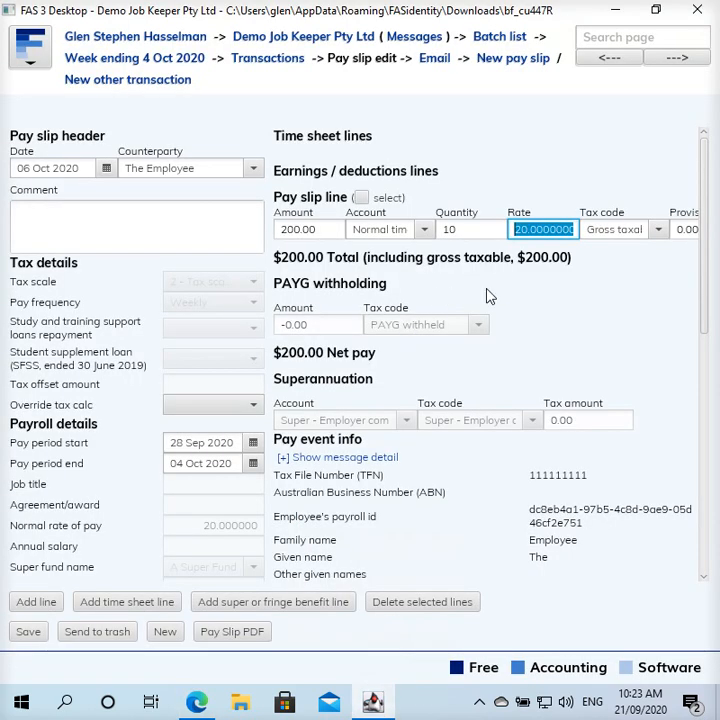
click(55, 601)
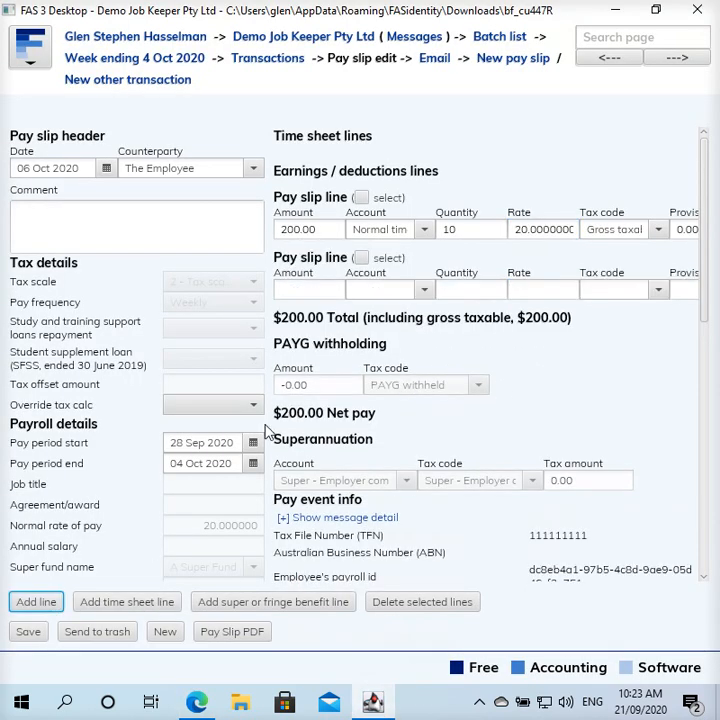
click(365, 290)
text(top)
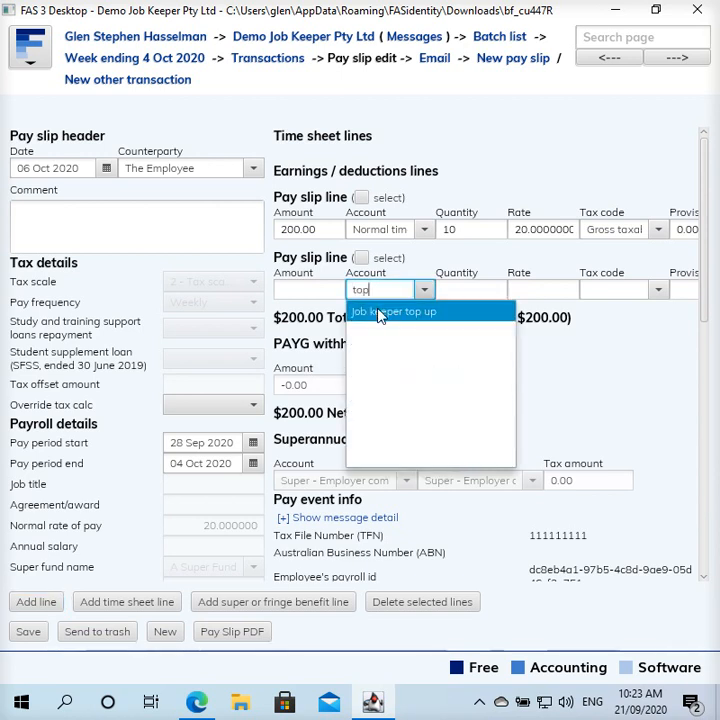
click(379, 314)
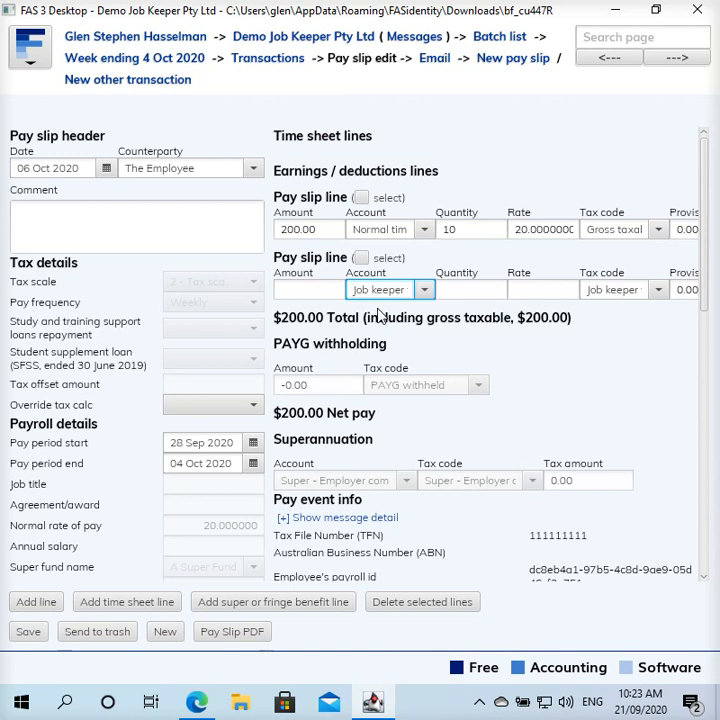
click(331, 289)
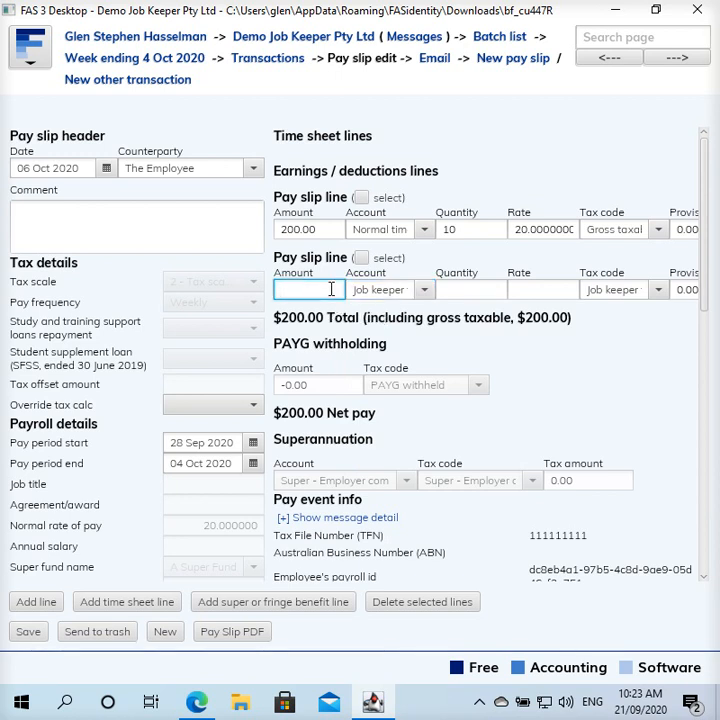
text(800)
key(Tab)
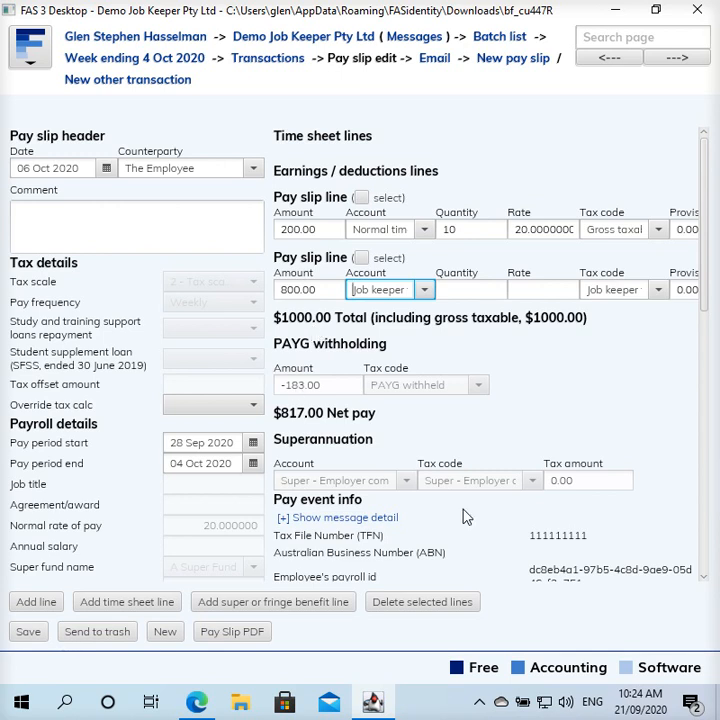
- Check the tax withheld and allowance entries in the year to date amounts, and save the pay slip
scroll(463, 516, down, 10)
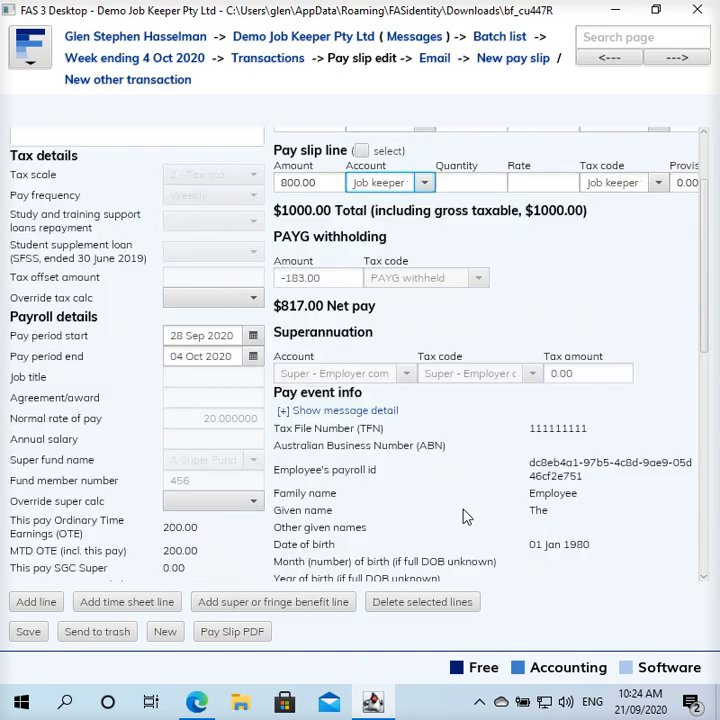
scroll(463, 516, down, 3)
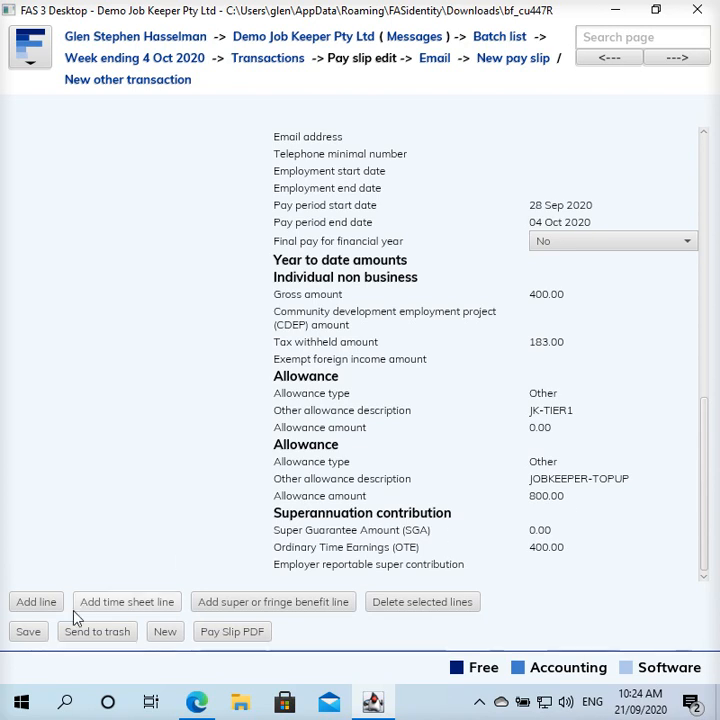
click(33, 636)
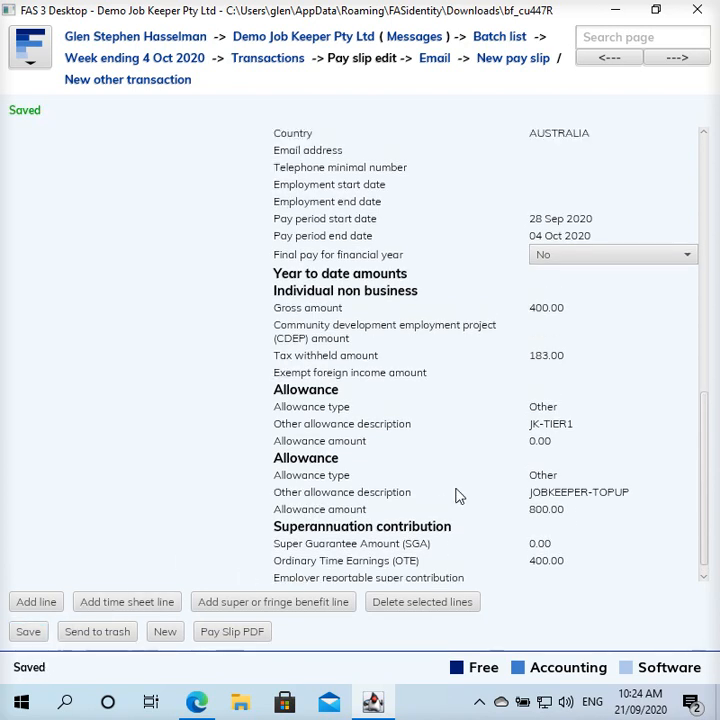